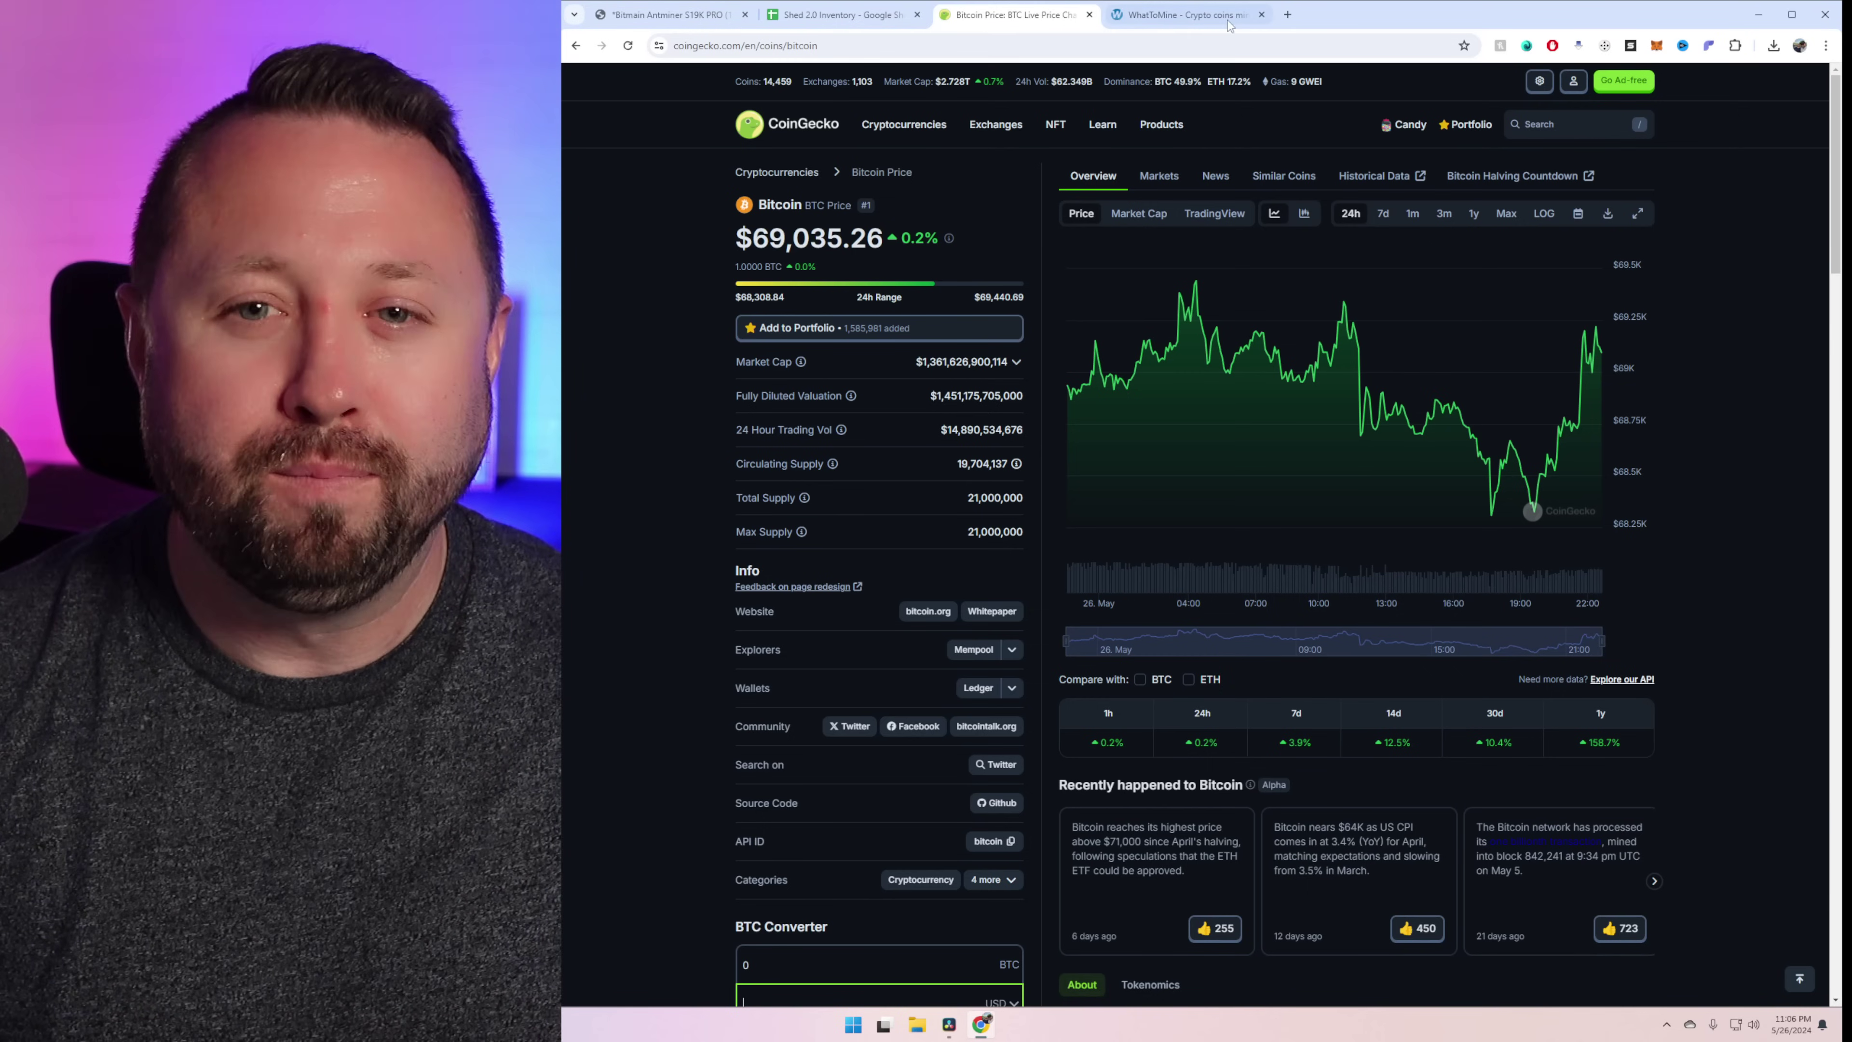
Step: Return to WhatToMine and open the Bitcoin (BTC) calculator from the Coins list
{"action": "left_click", "coordinate": [1163, 15]}
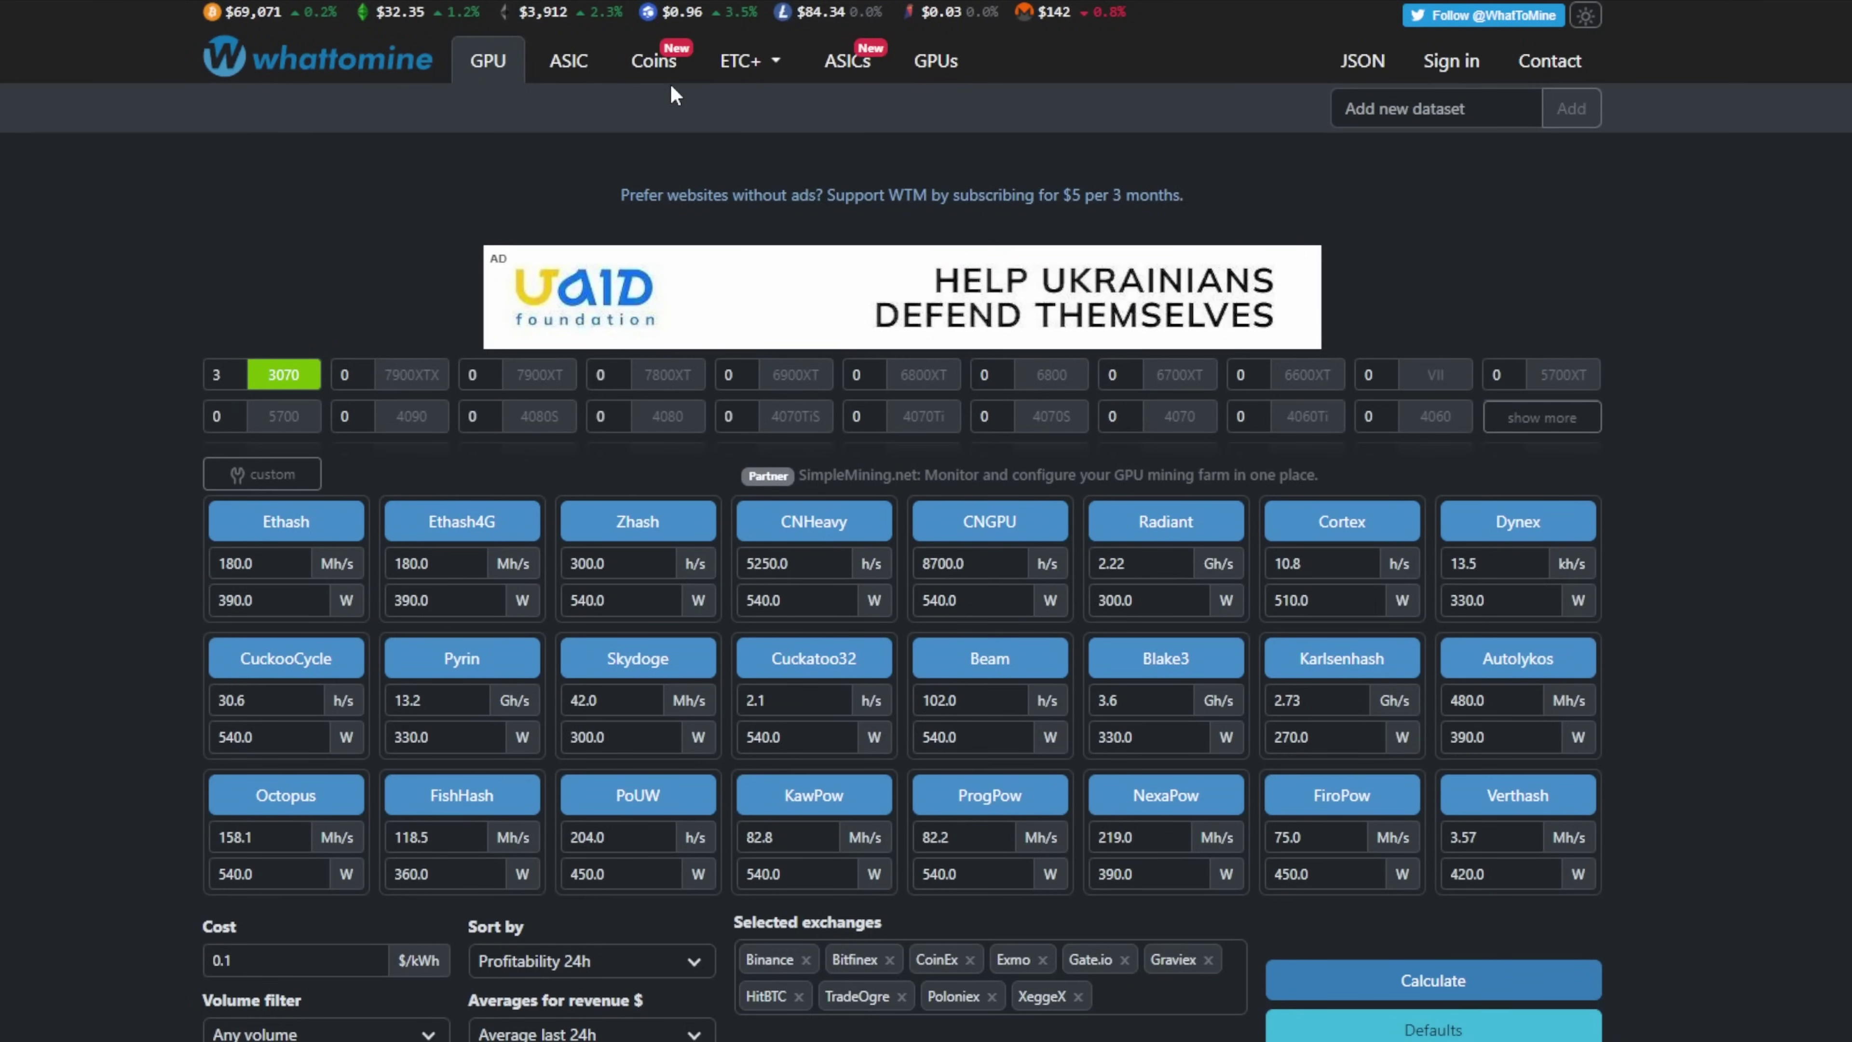
{"action": "left_click", "coordinate": [664, 62]}
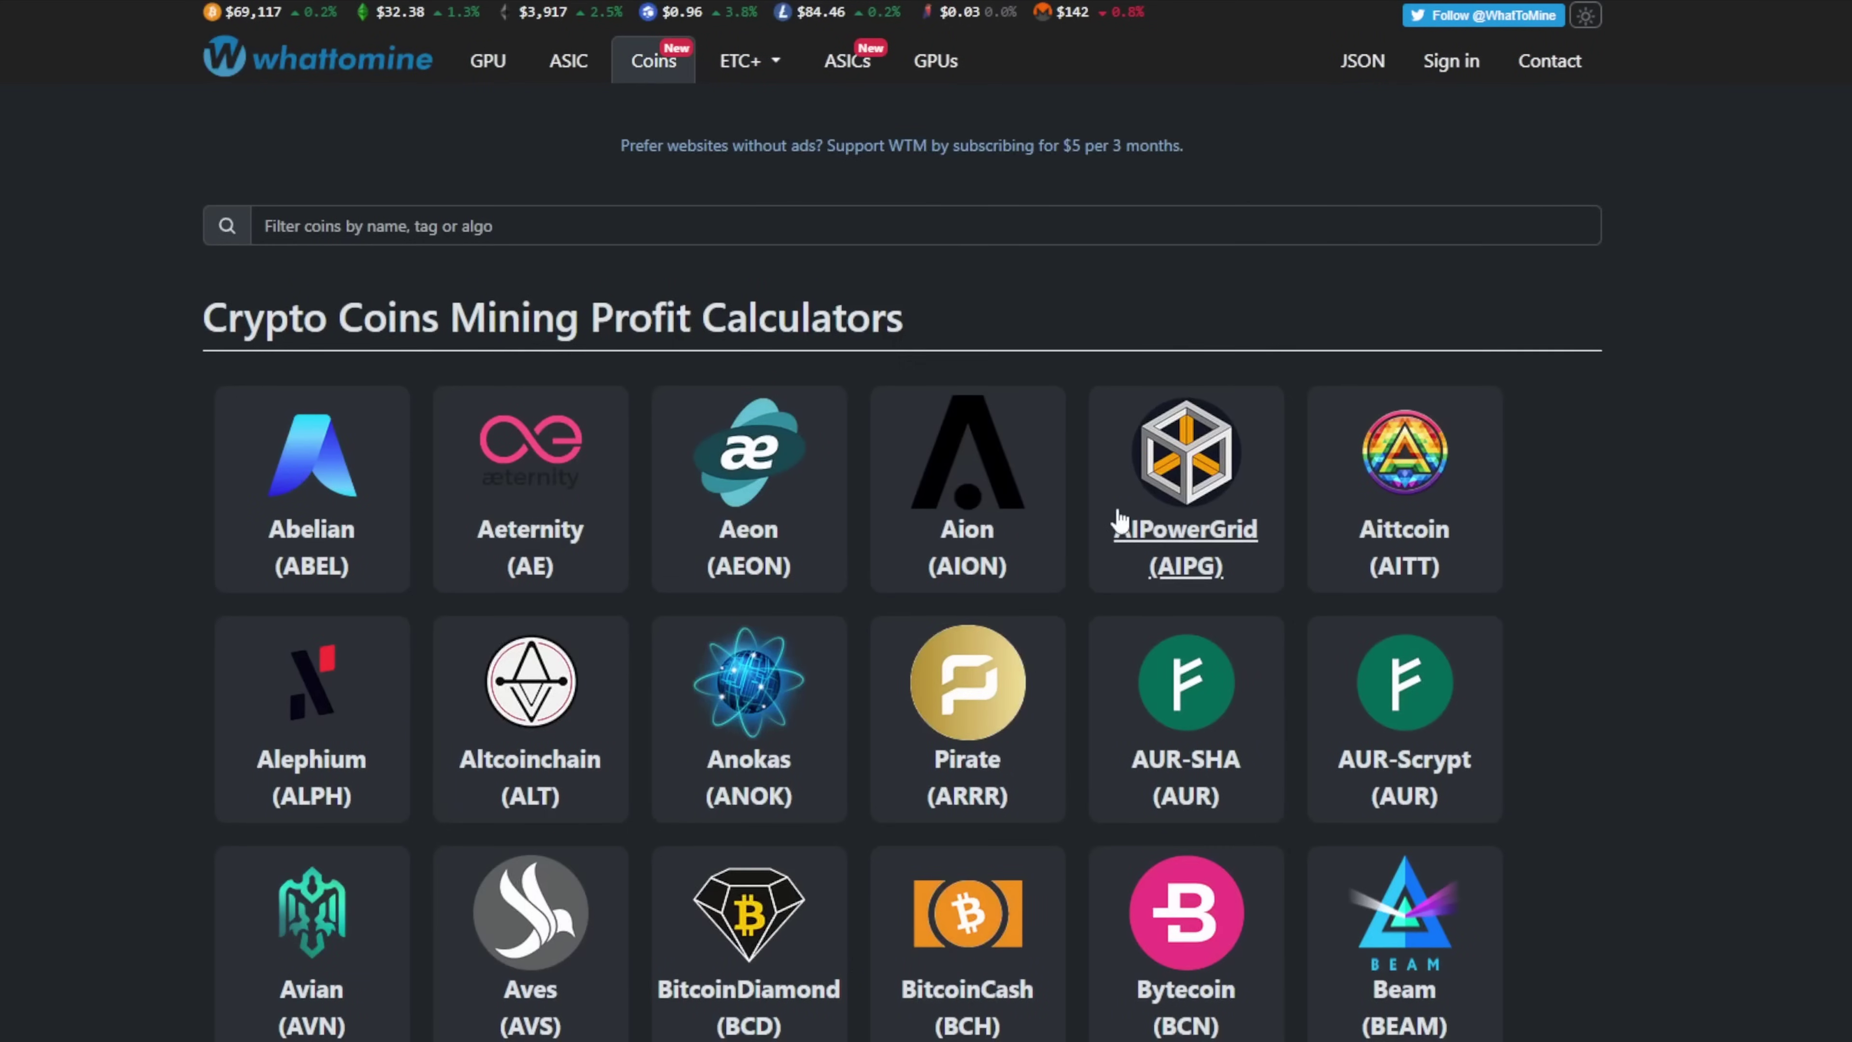
{"action": "scroll", "coordinate": [1269, 948], "scroll_direction": "down", "scroll_amount": 3}
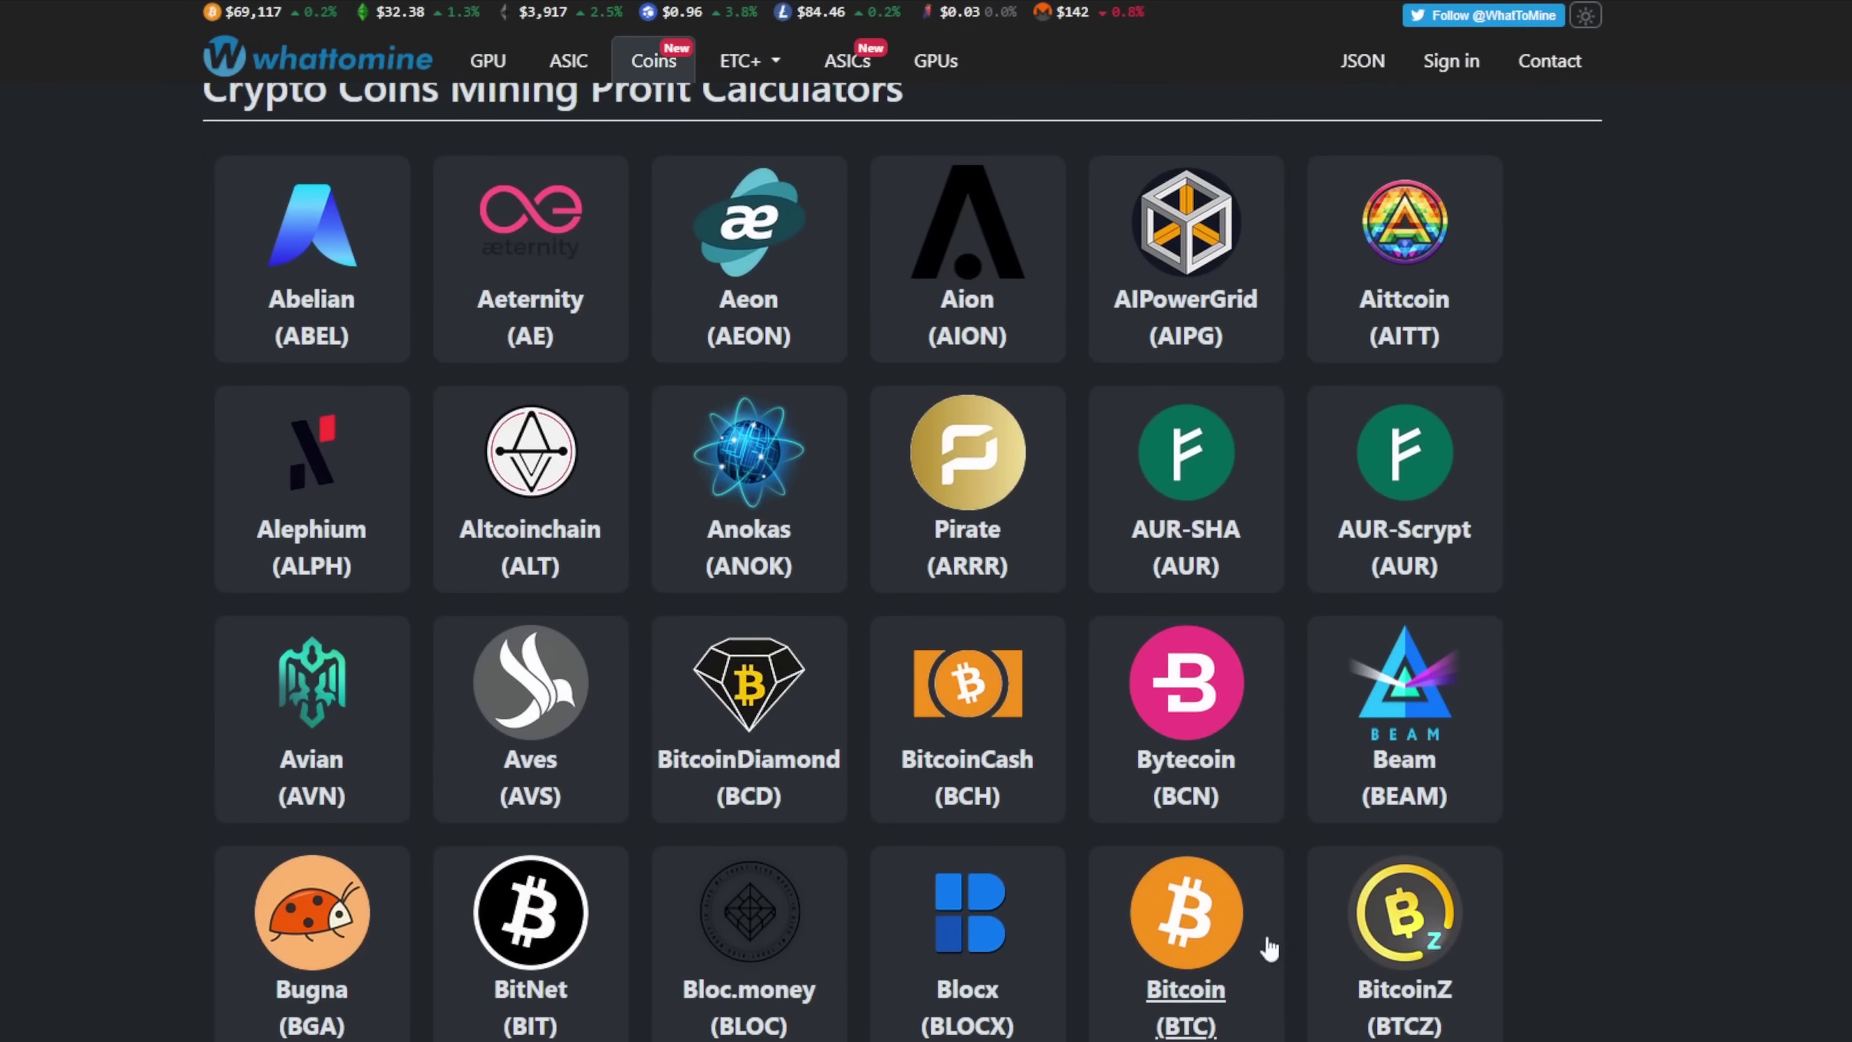
{"action": "left_click", "coordinate": [1185, 999]}
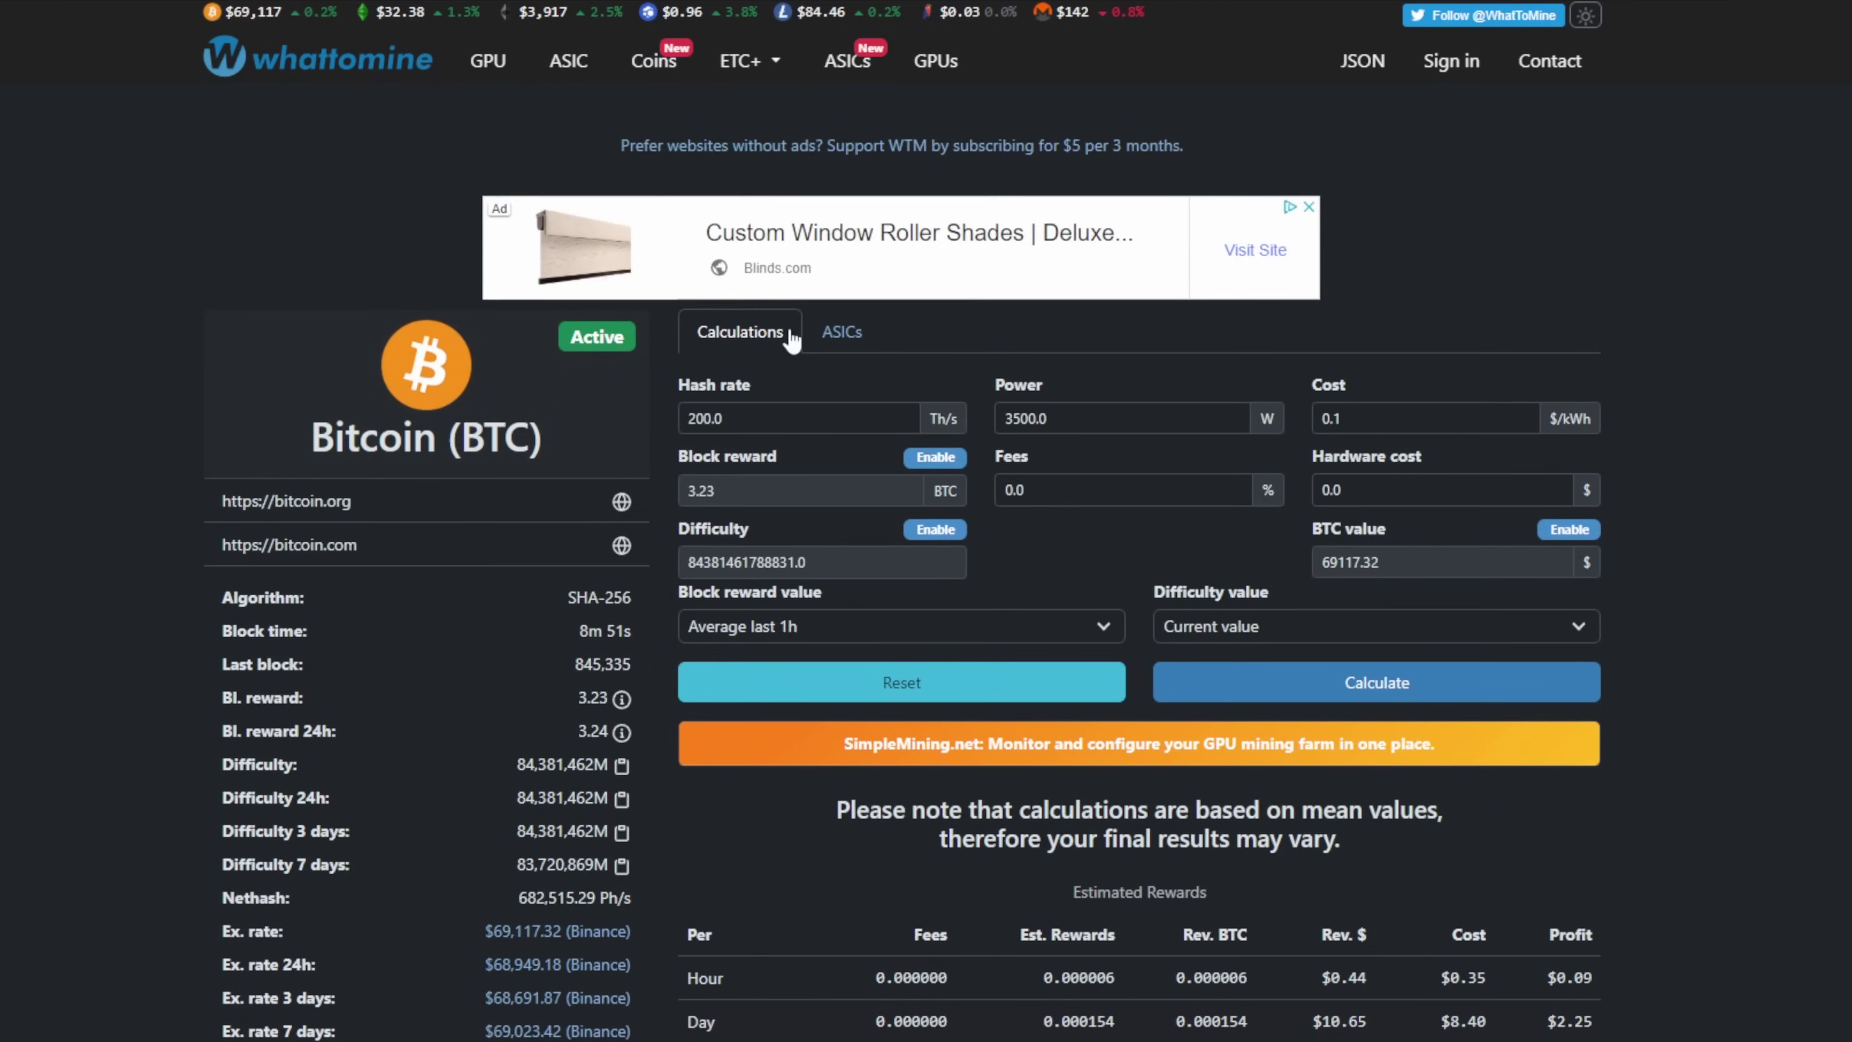
Step: Recalculate Bitcoin profit with a hash rate of 137 Th/s and power of 3520 W
{"action": "double_click", "coordinate": [778, 427]}
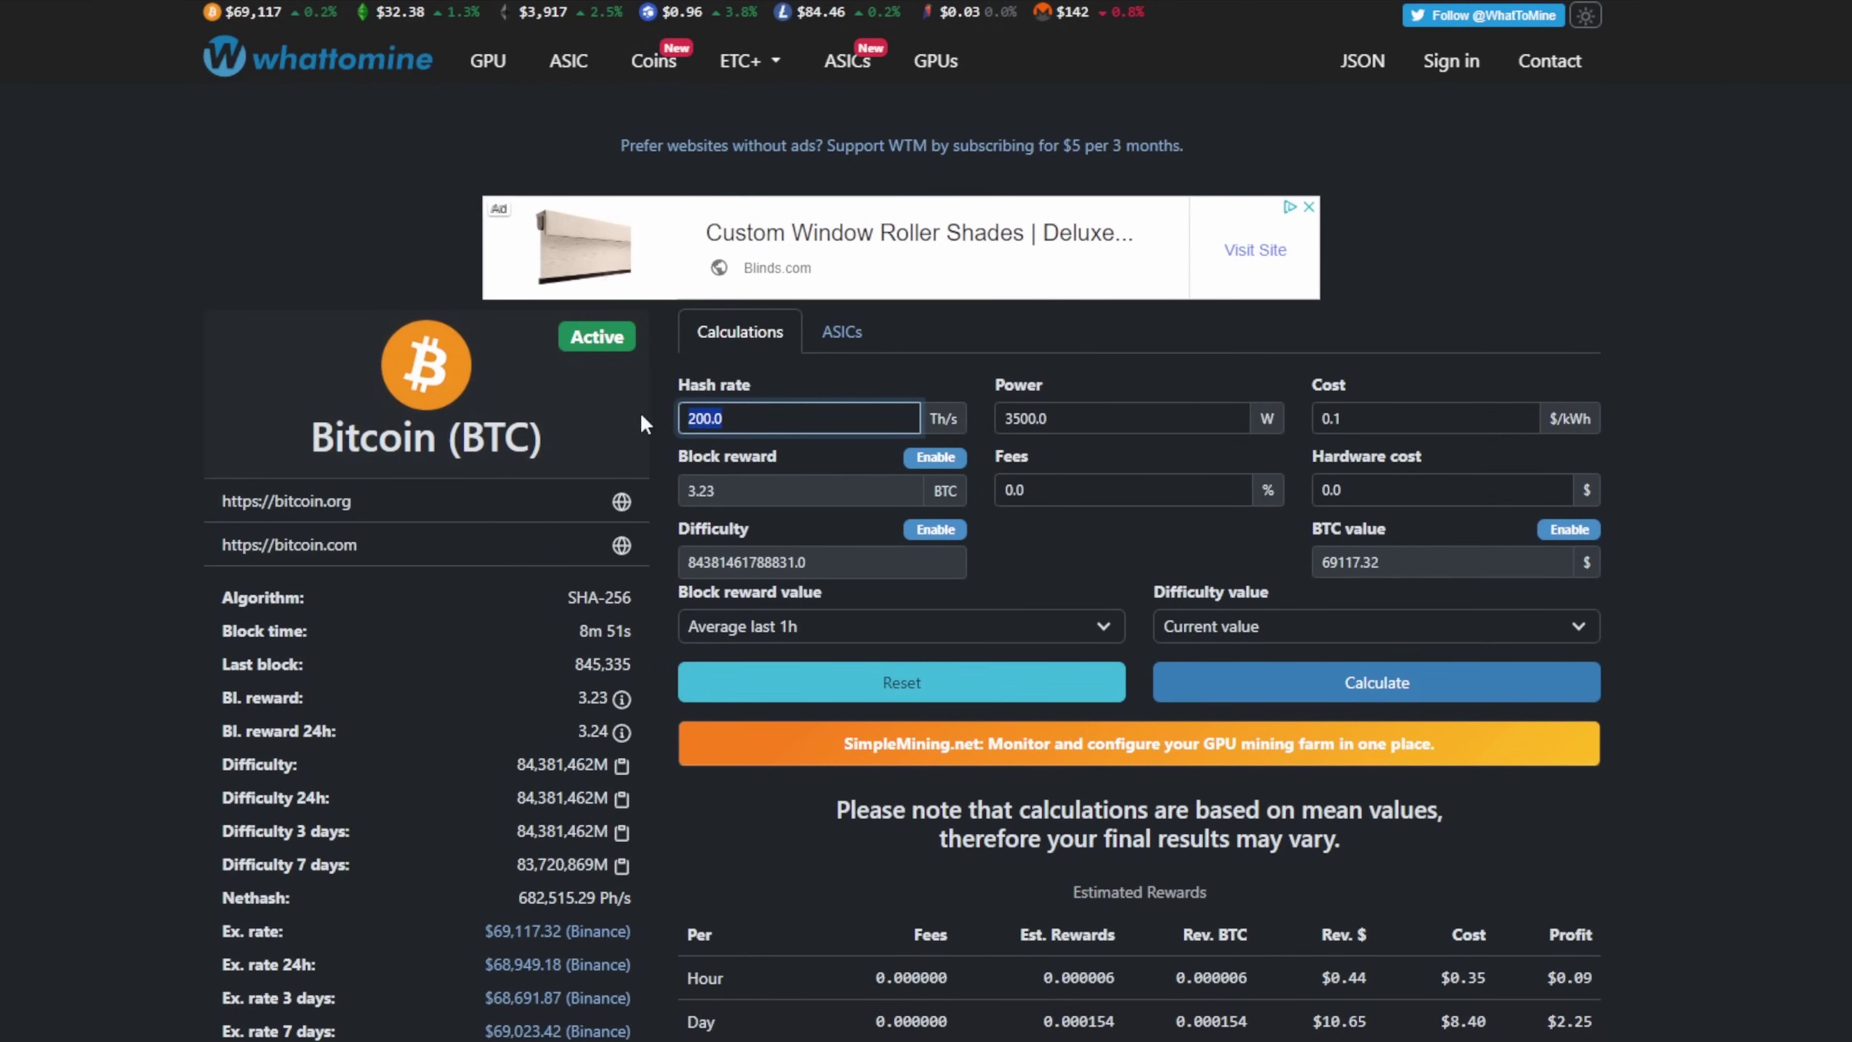
{"action": "type", "text": "137"}
{"action": "key", "text": "Tab"}
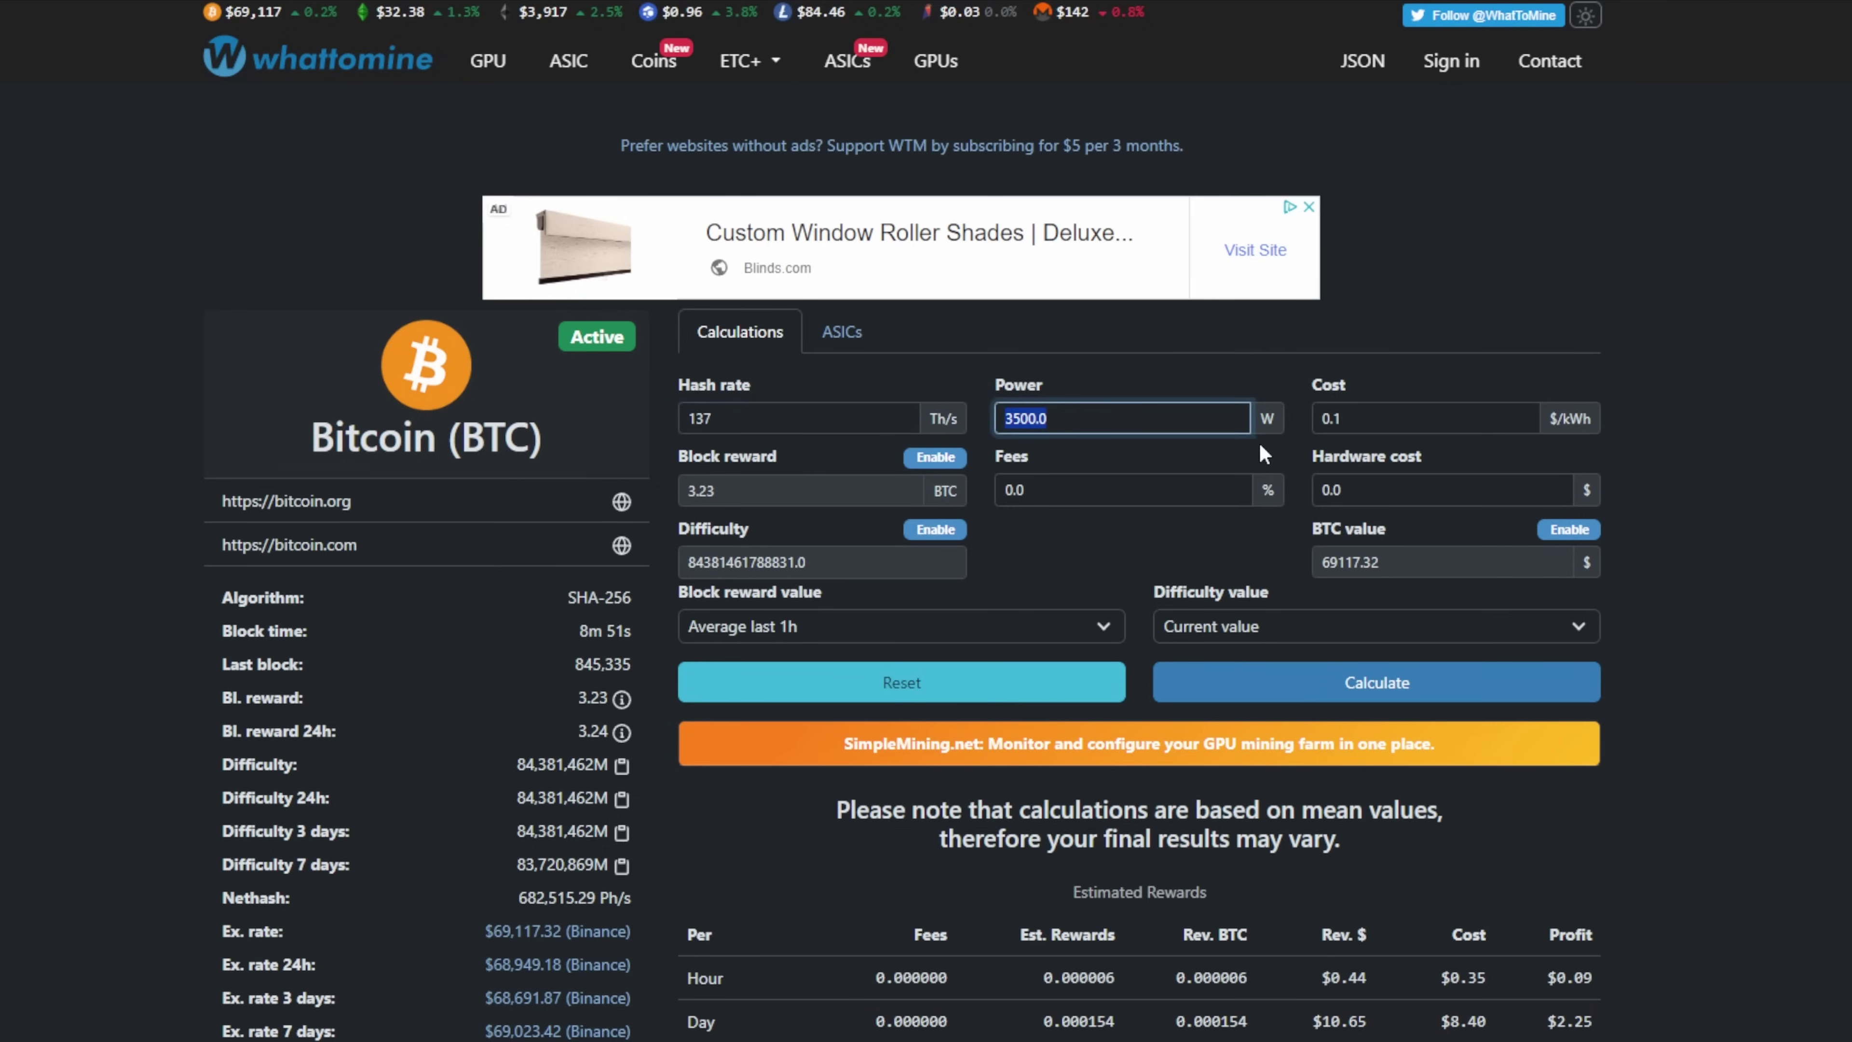
{"action": "type", "text": "352"}
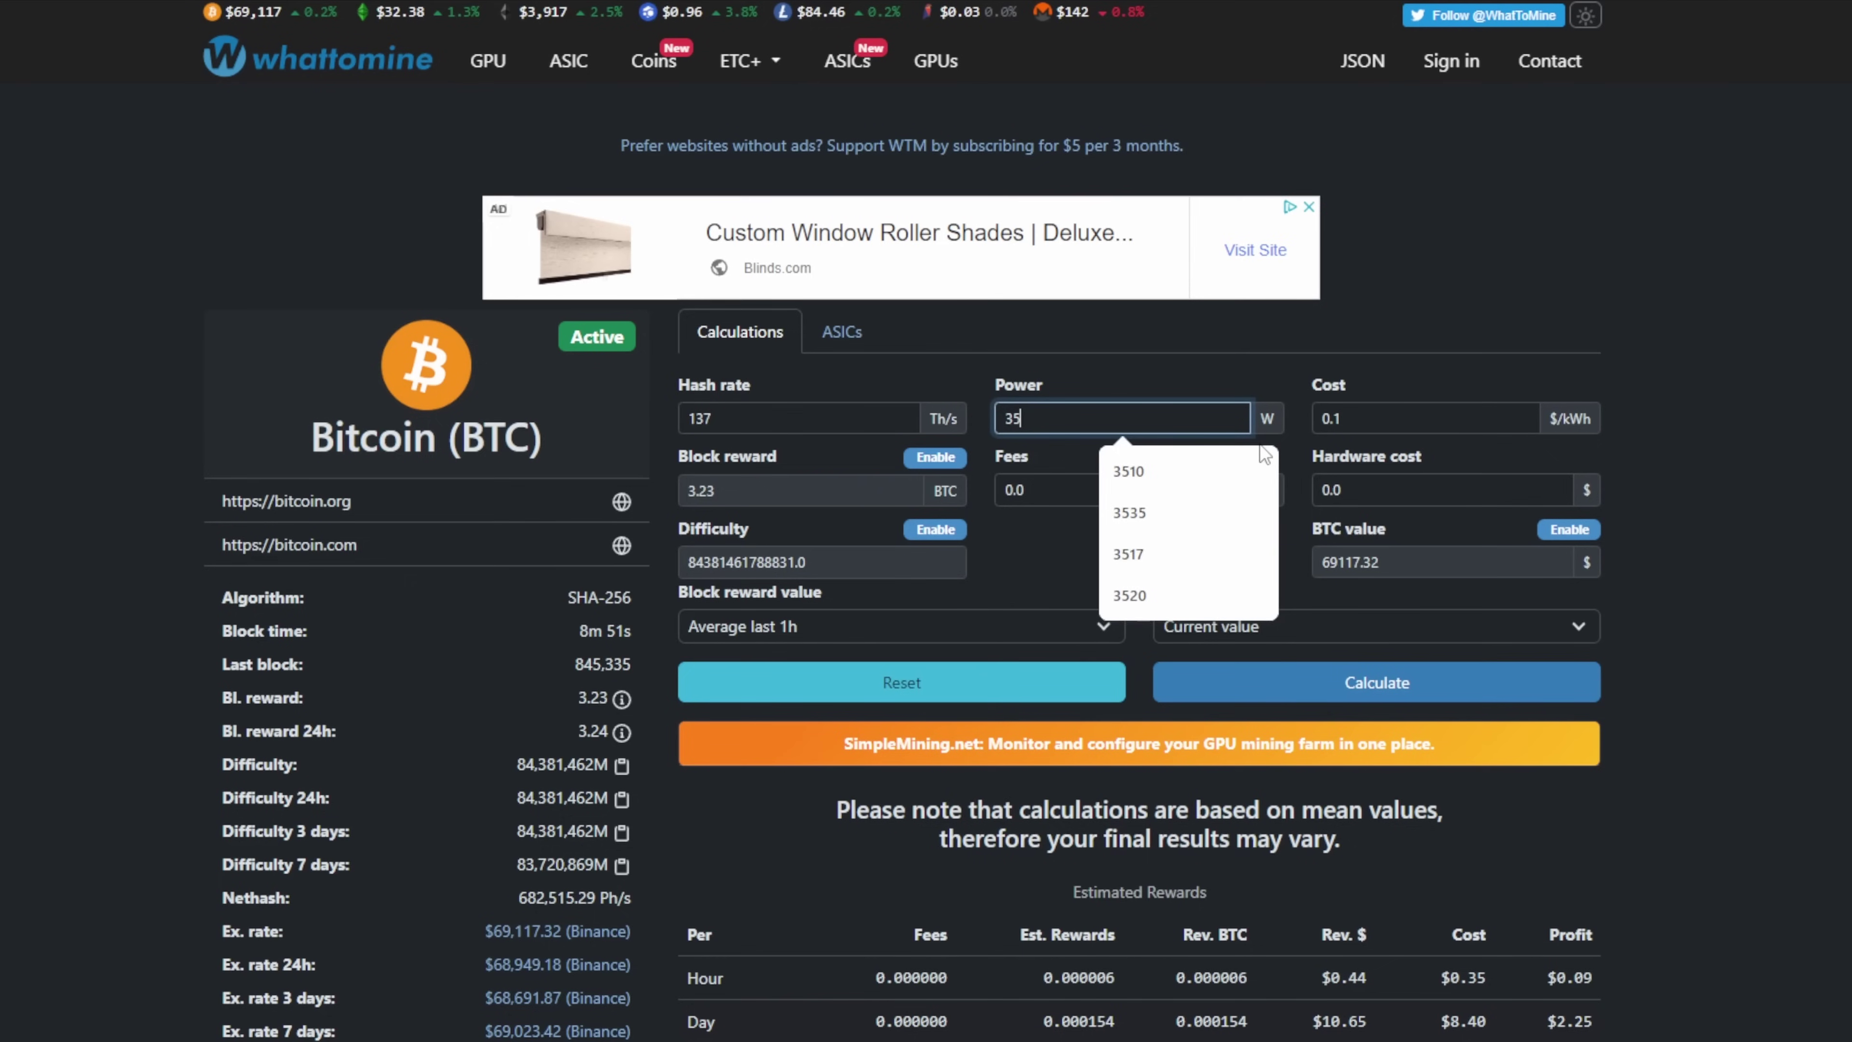
{"action": "type", "text": "0"}
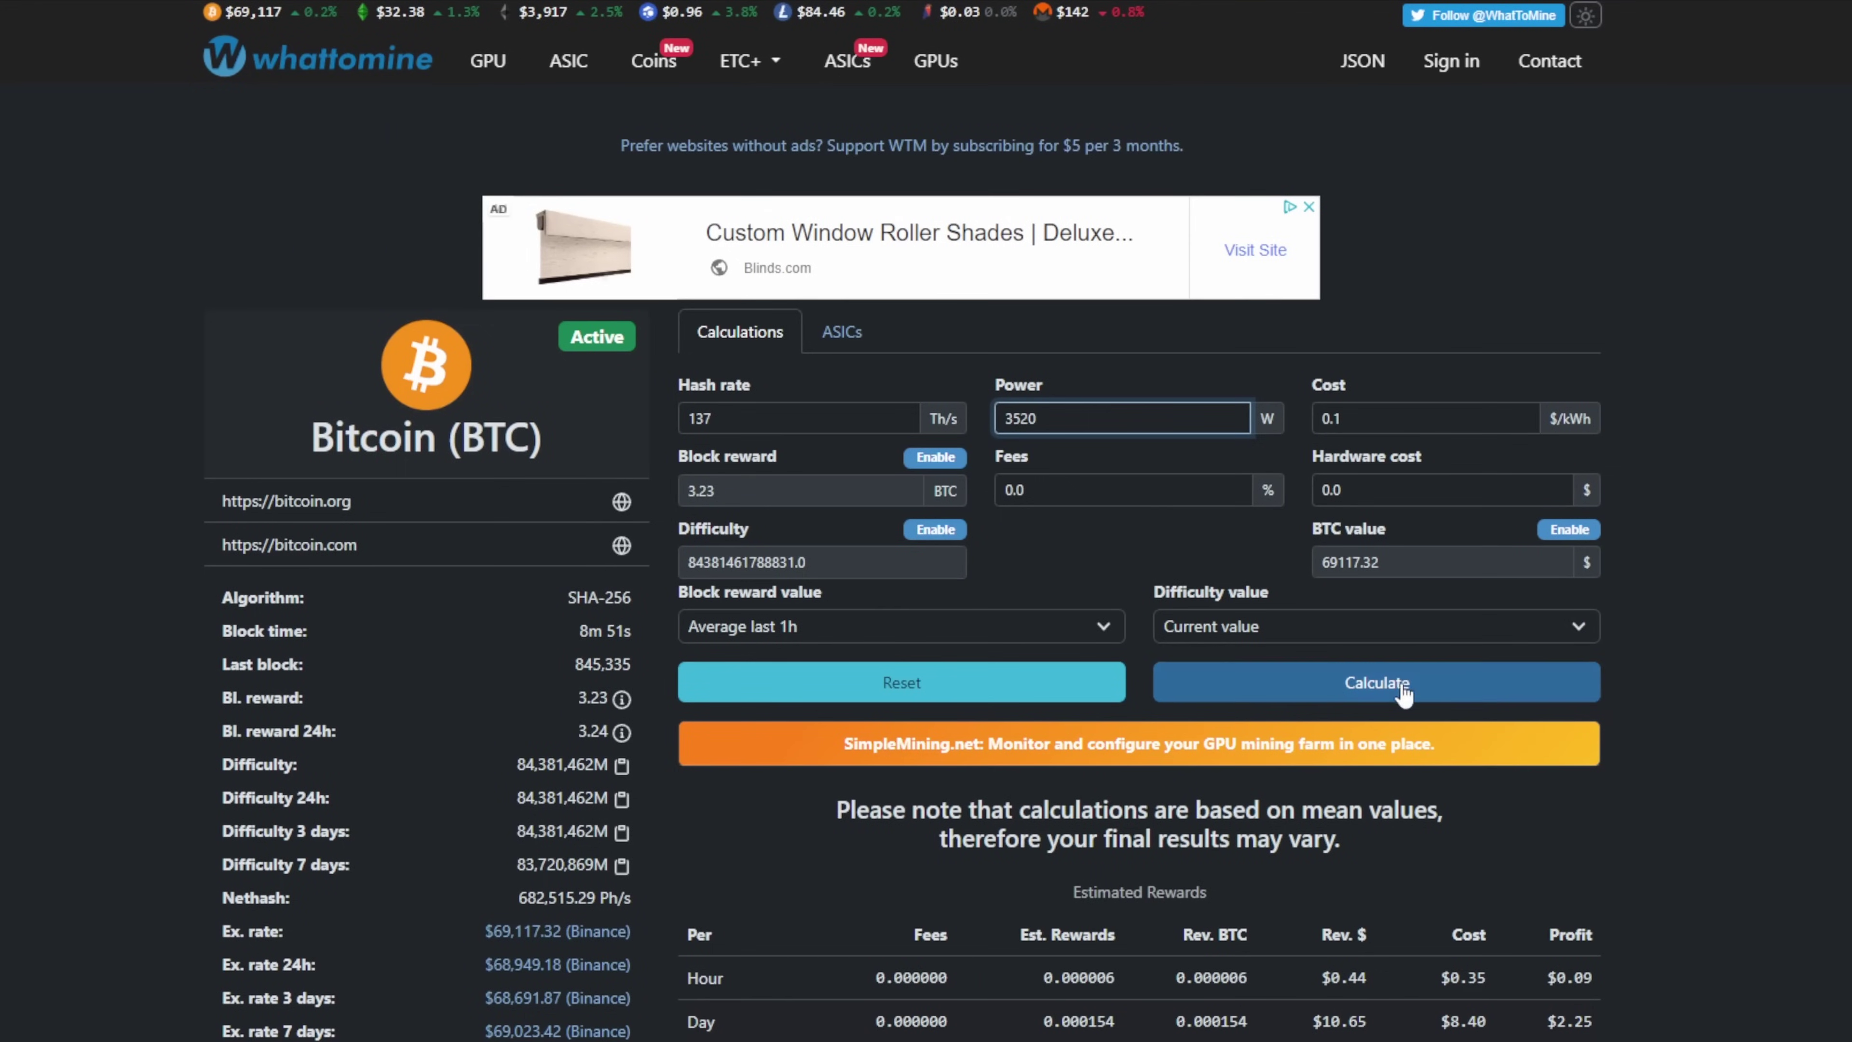
{"action": "left_click", "coordinate": [1403, 689]}
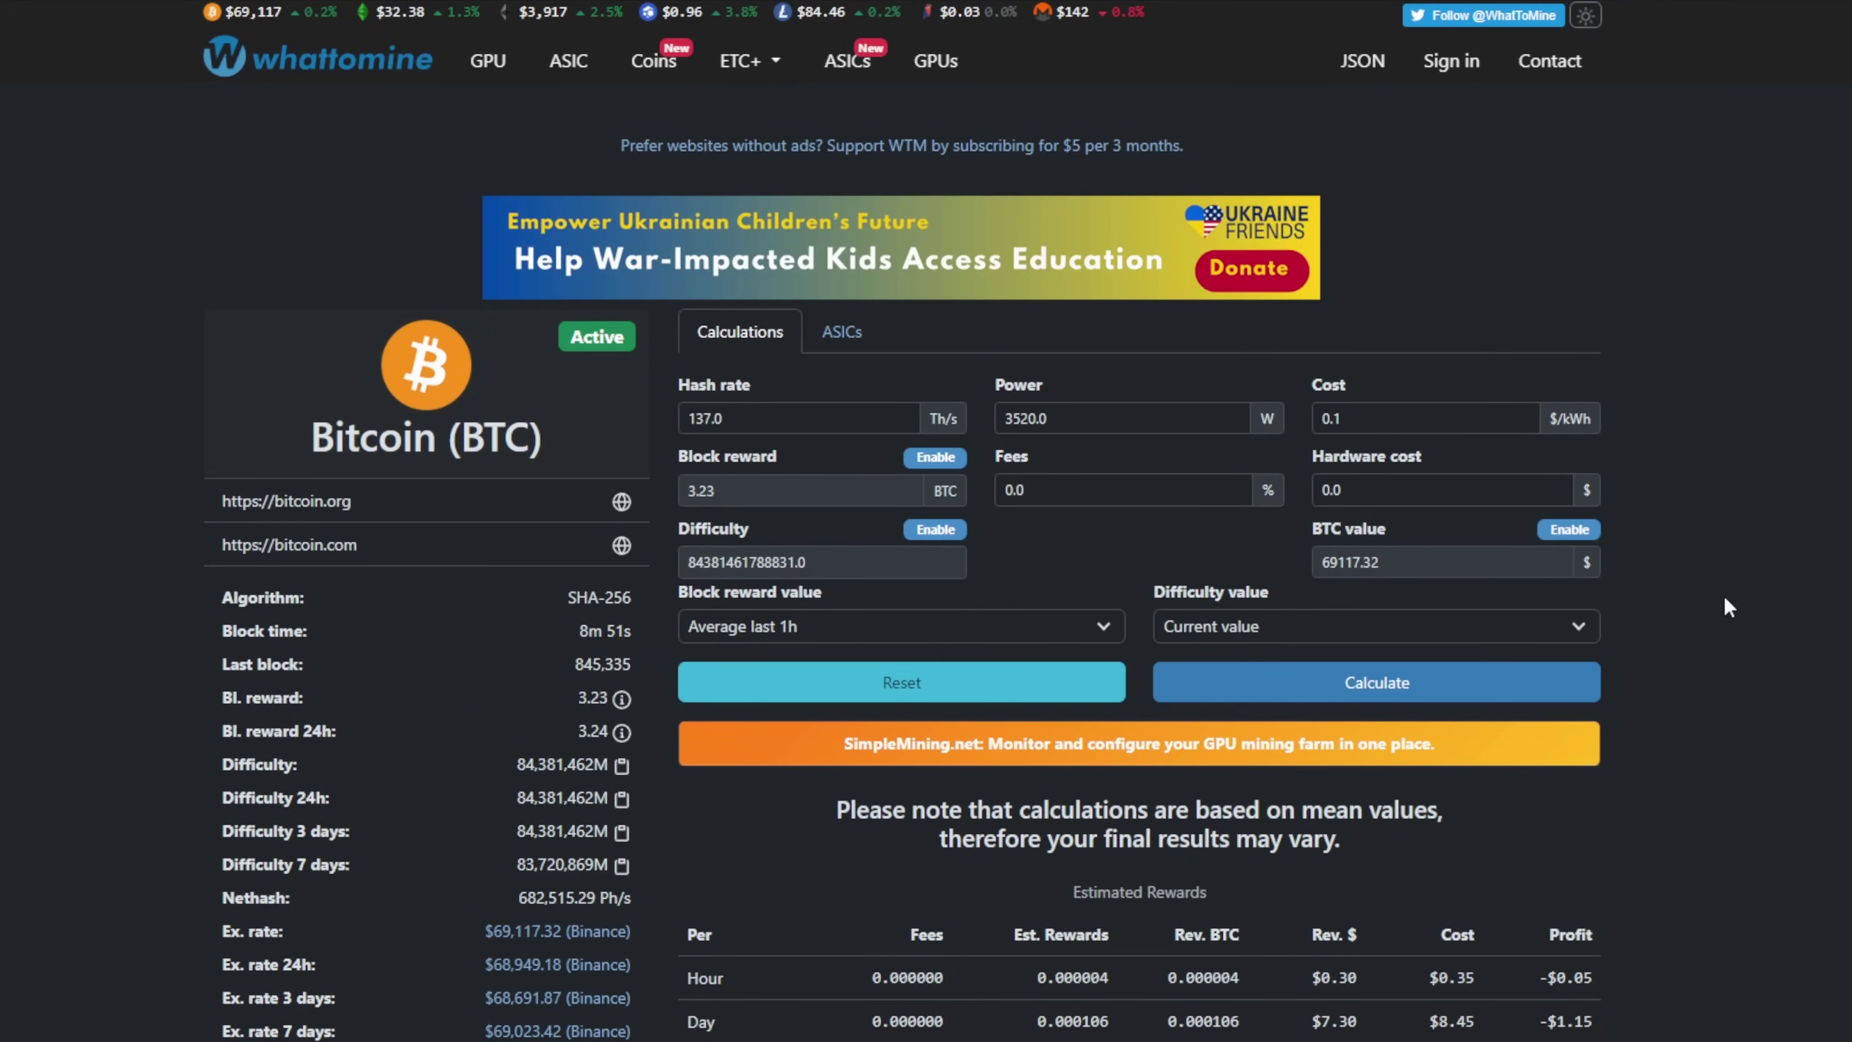
Step: Scroll down to review the Week and Month profit estimates
{"action": "scroll", "coordinate": [1722, 595], "scroll_direction": "down", "scroll_amount": 3}
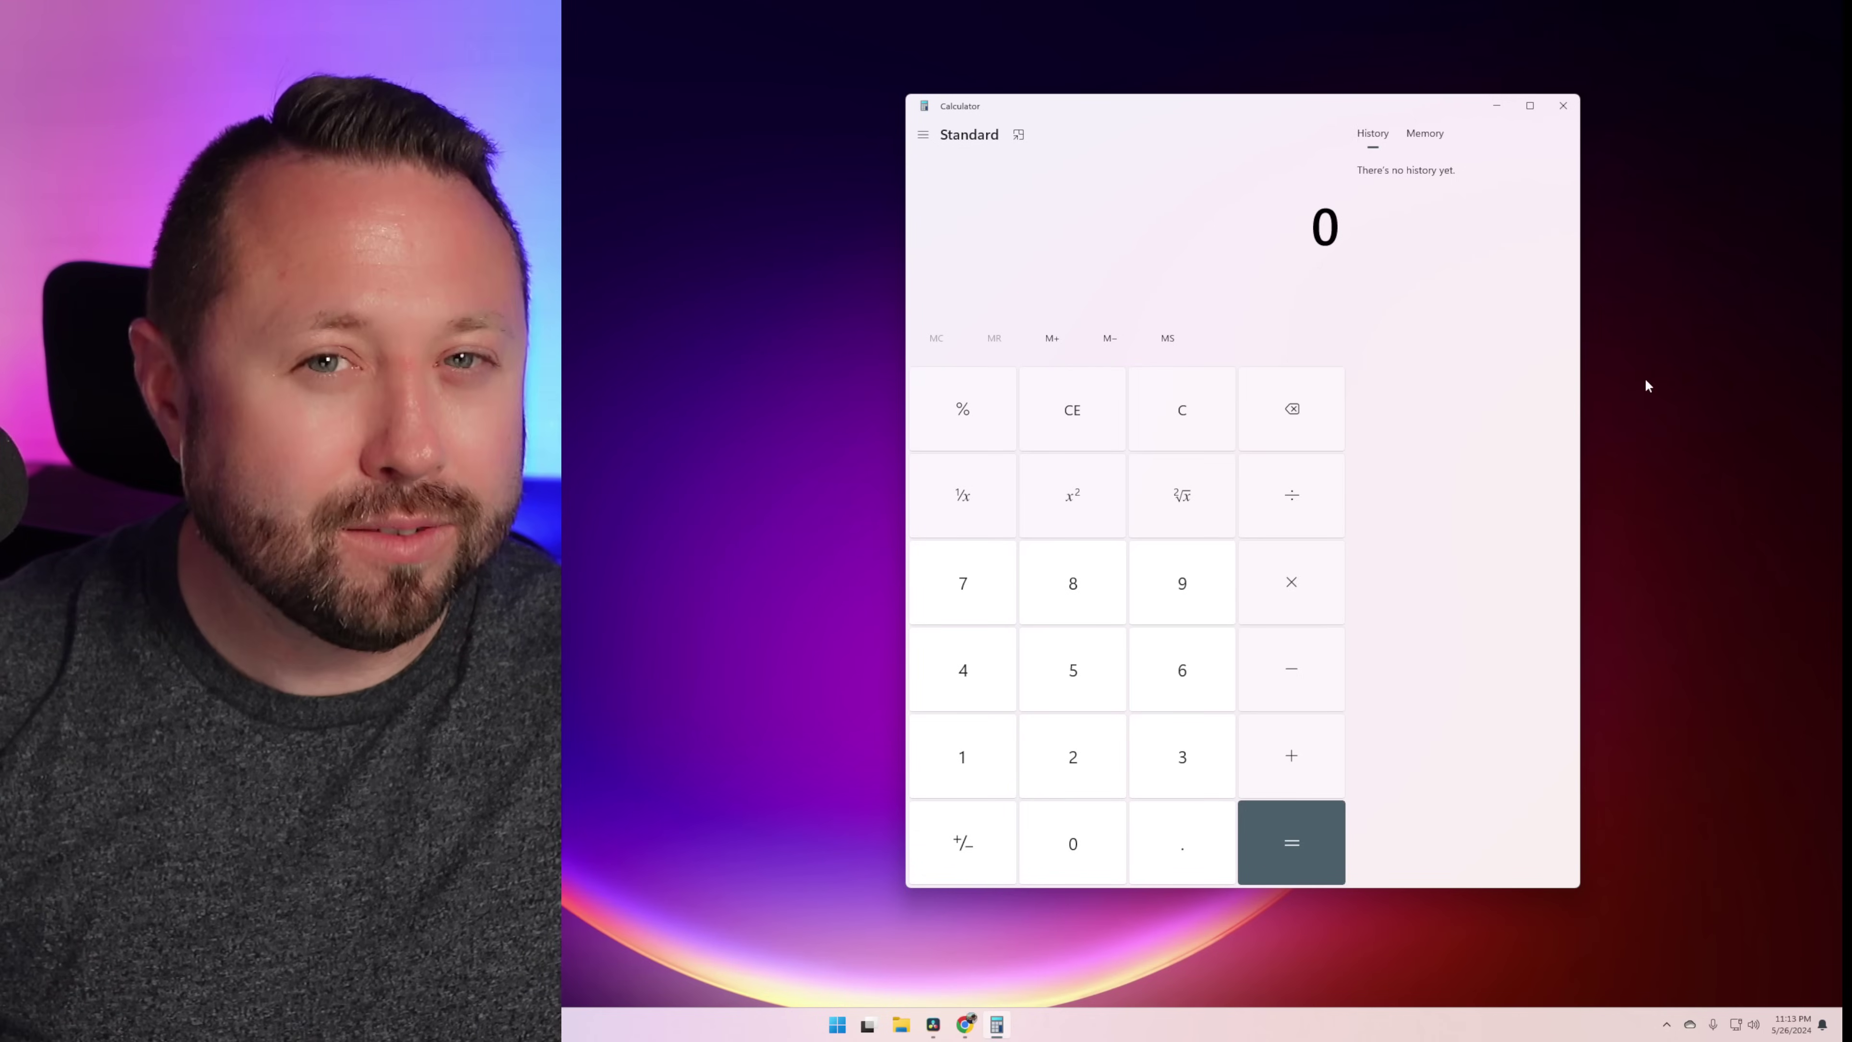
Step: Compute 1 ÷ 0.003168 to get 315.6565656565657 months per BTC
{"action": "type", "text": "0.003168"}
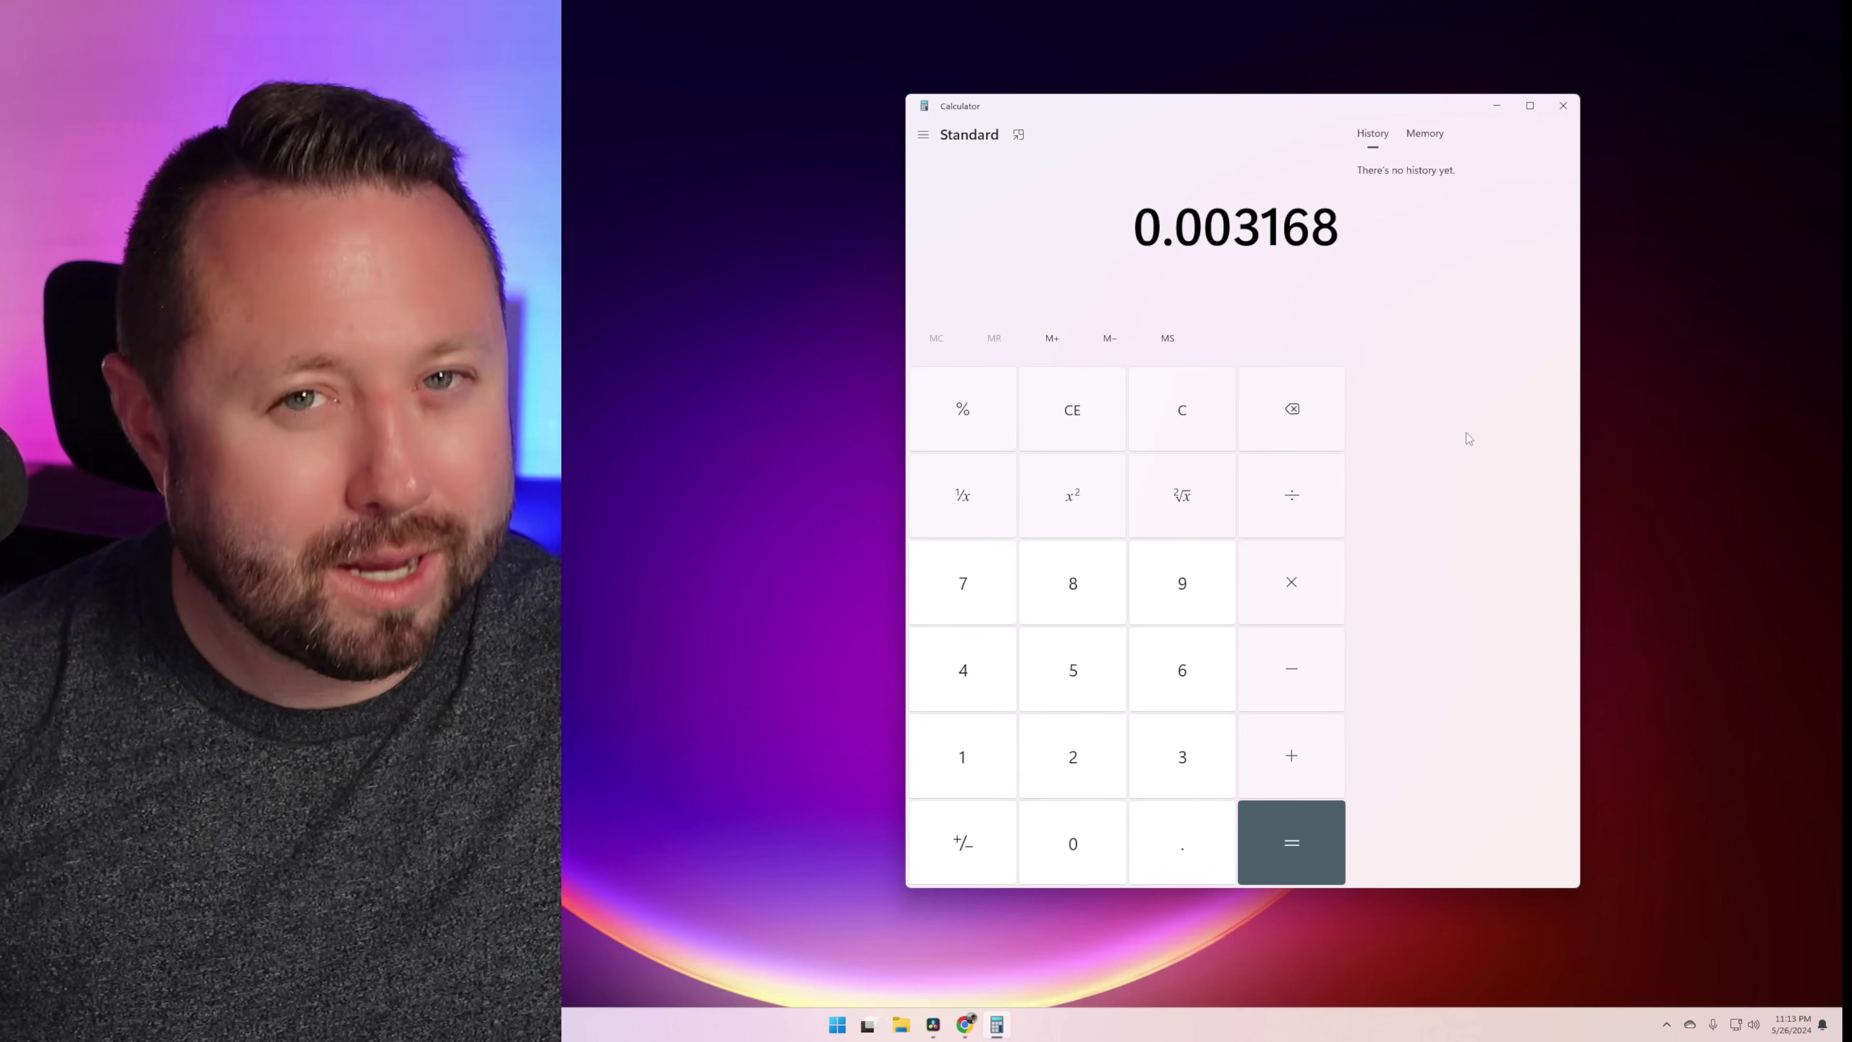
{"action": "left_click", "coordinate": [1193, 429]}
{"action": "left_click", "coordinate": [984, 773]}
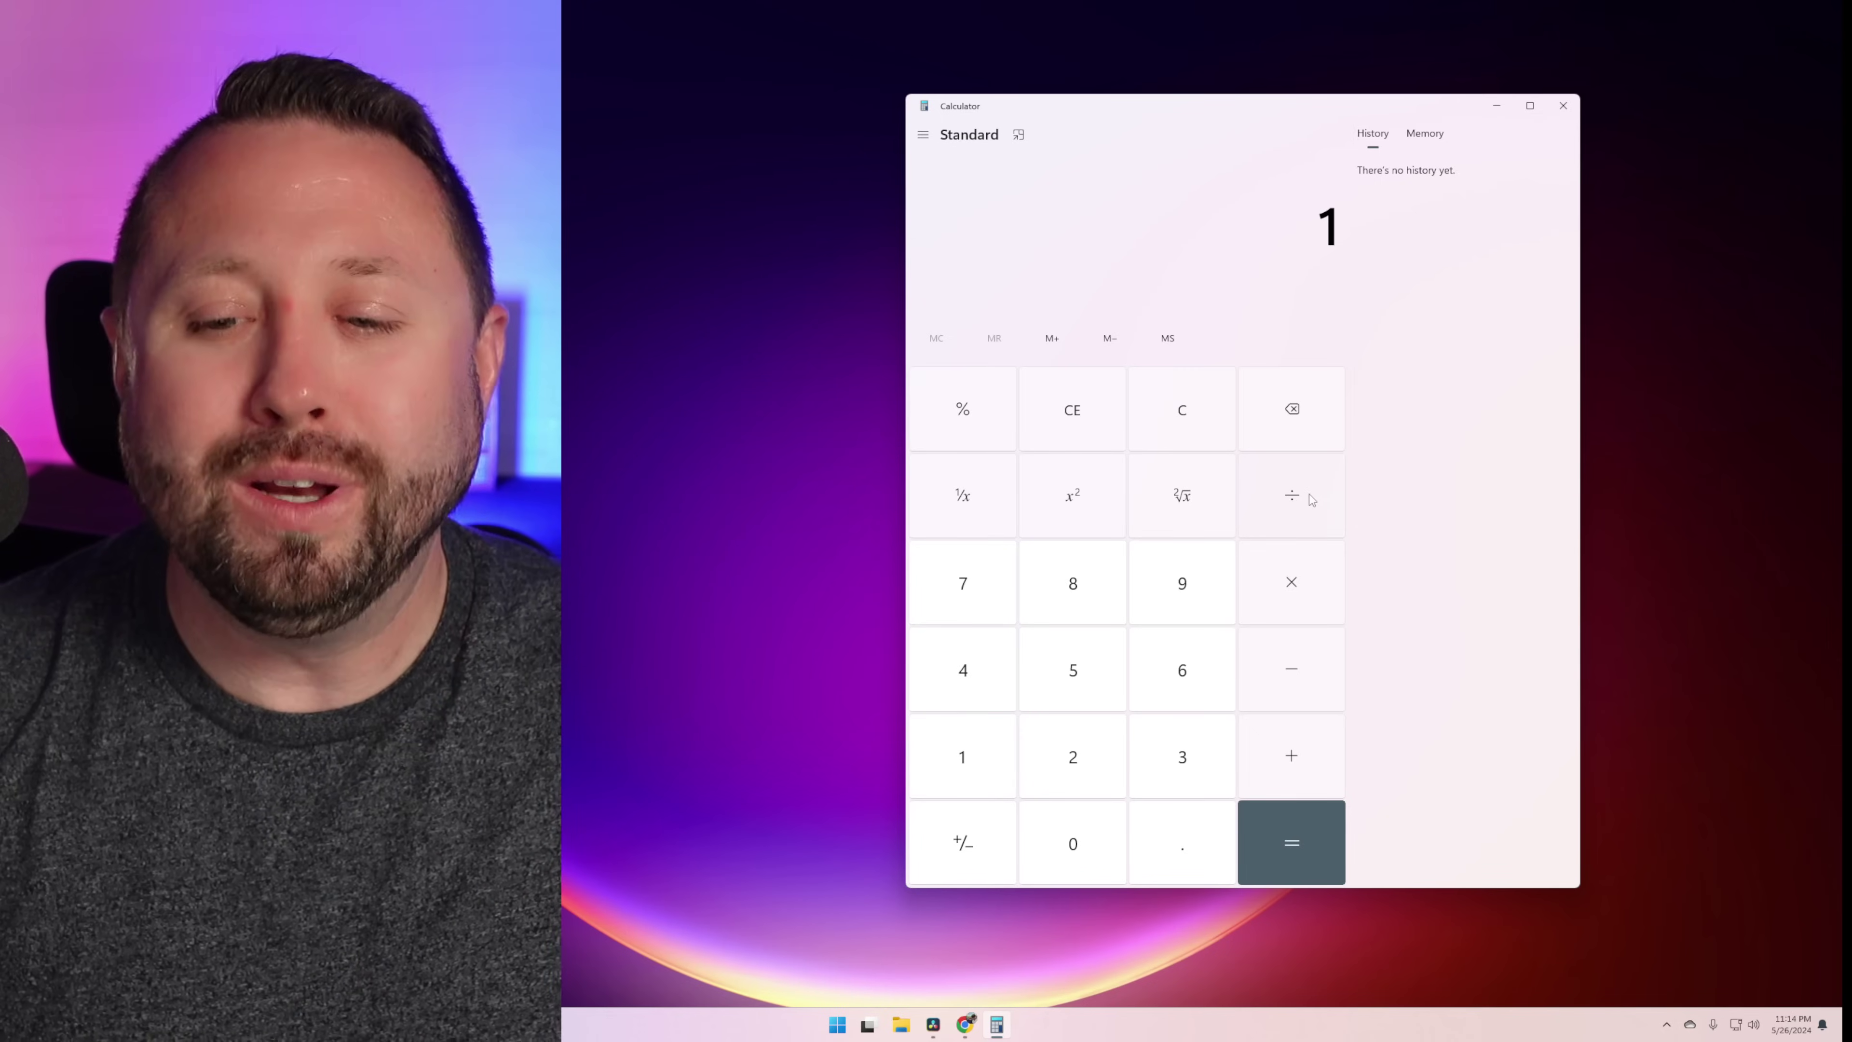
{"action": "type", "text": "0.003168"}
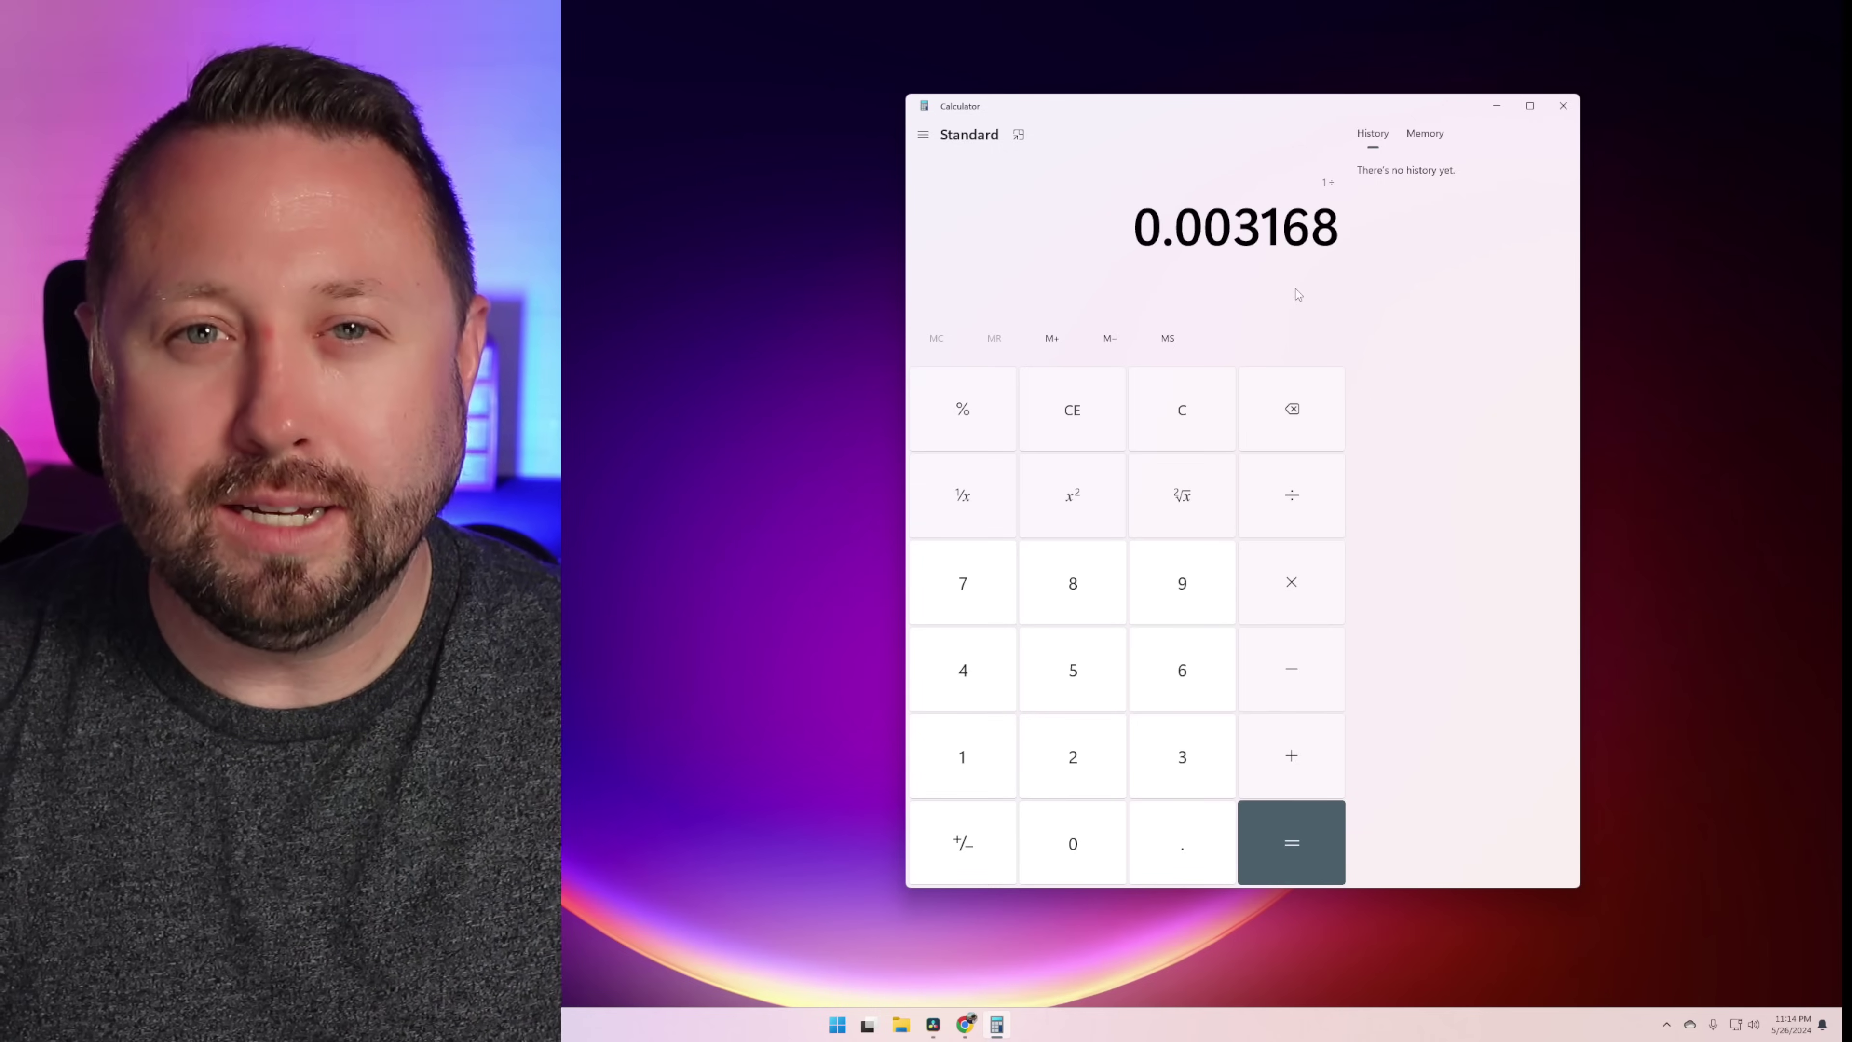
{"action": "left_click", "coordinate": [1312, 848]}
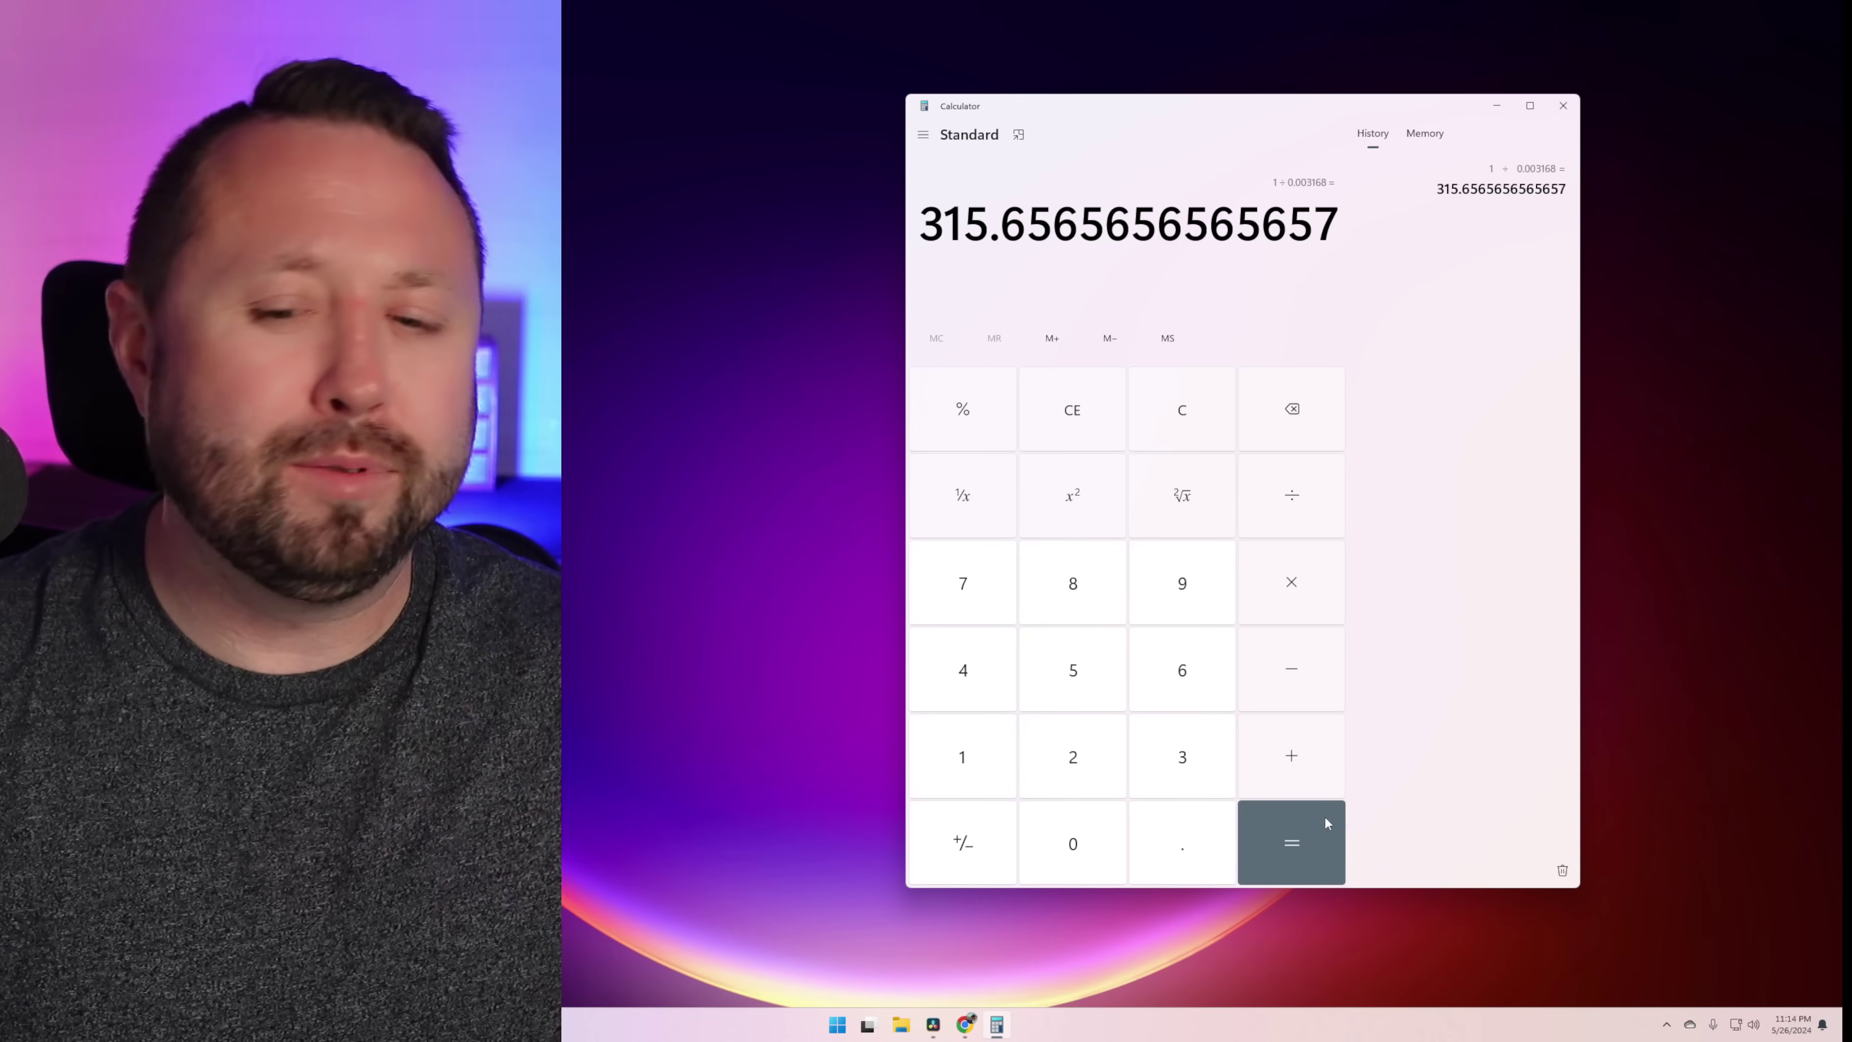
Step: Multiply the result by 30 to get 9,469.69696969697 days to mine 1 BTC
{"action": "left_click", "coordinate": [1323, 601]}
{"action": "left_click", "coordinate": [1181, 762]}
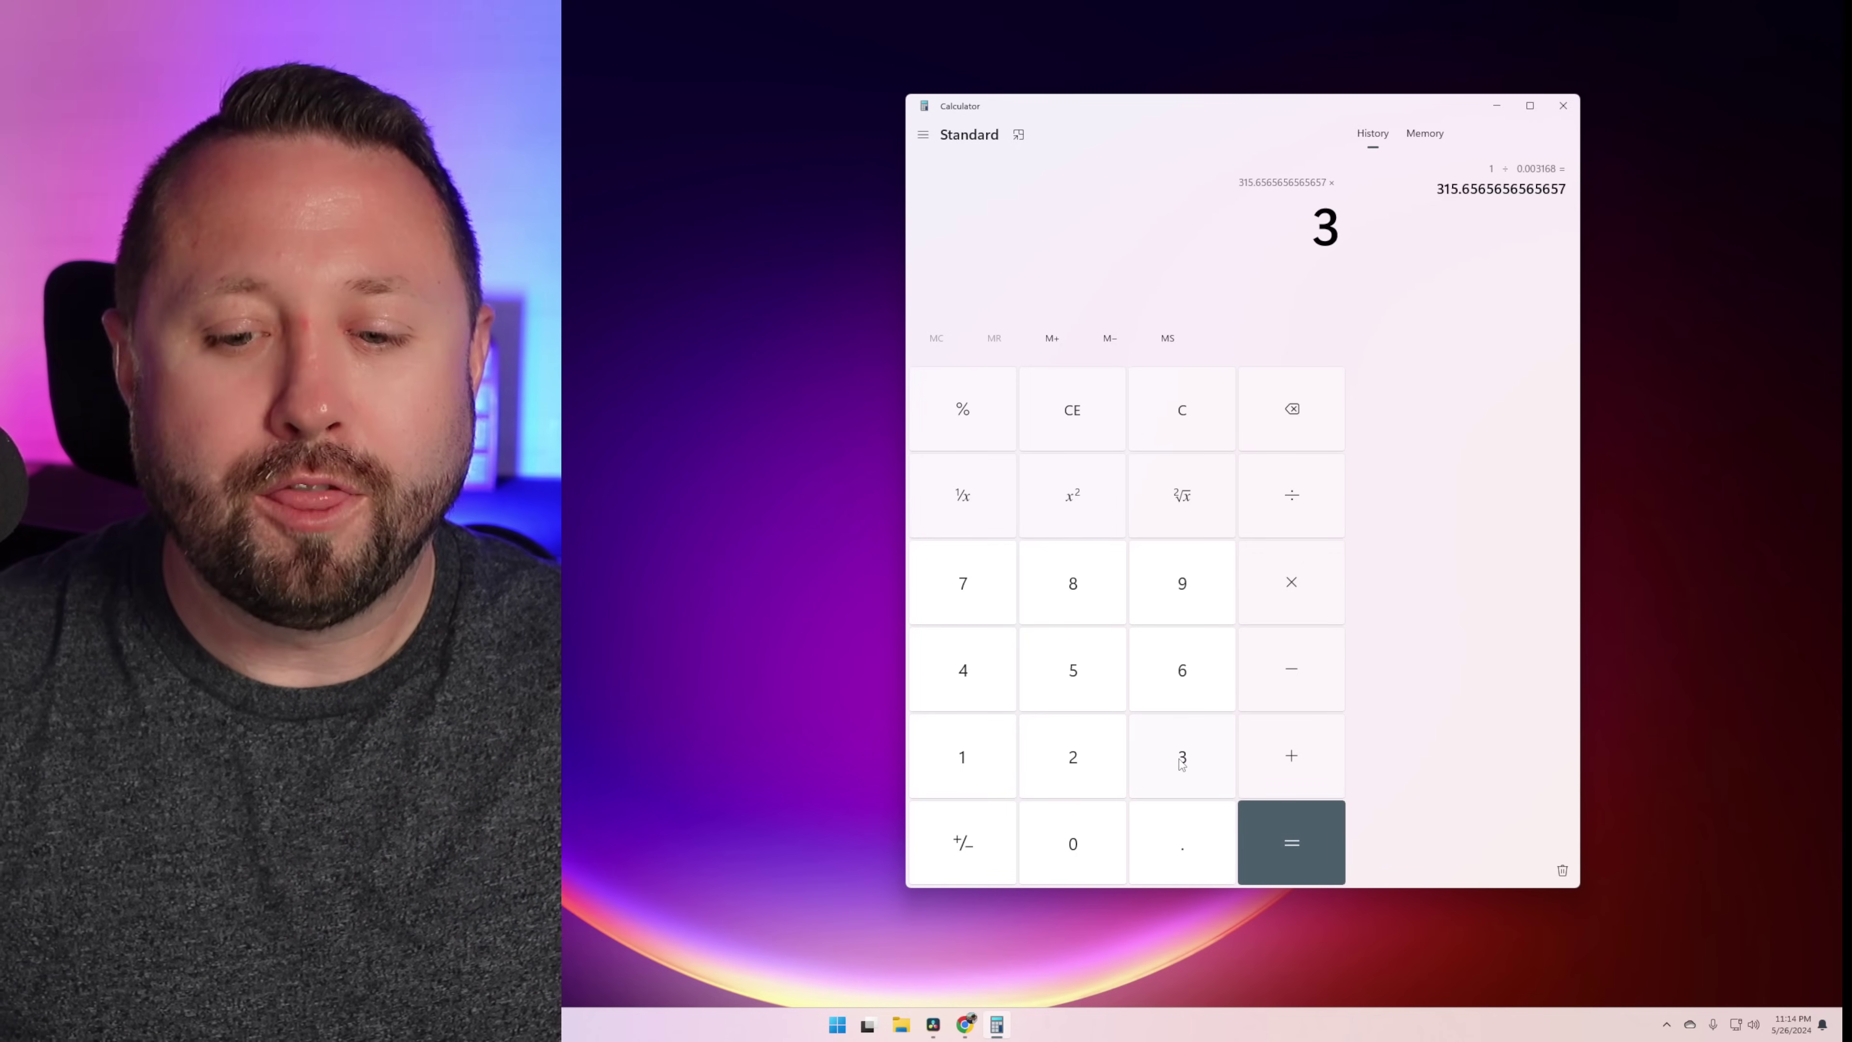
{"action": "left_click", "coordinate": [1100, 833]}
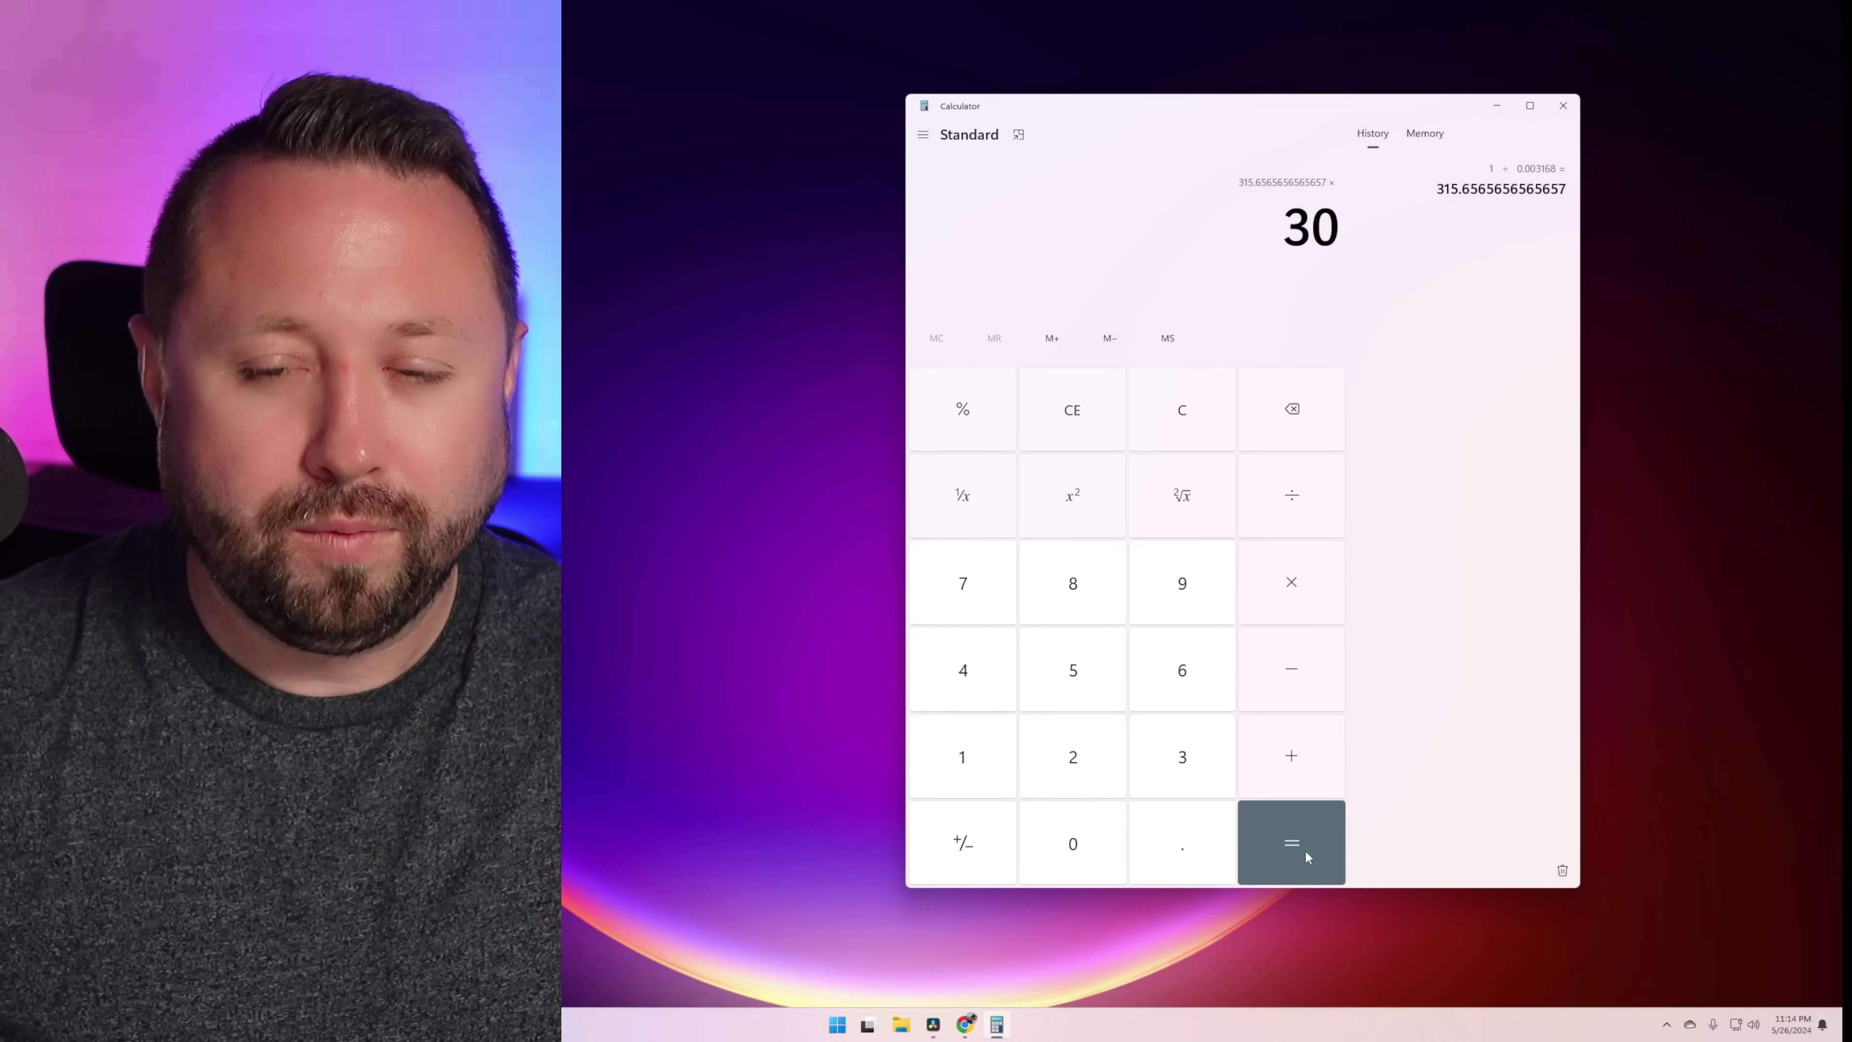
{"action": "left_click", "coordinate": [1307, 850]}
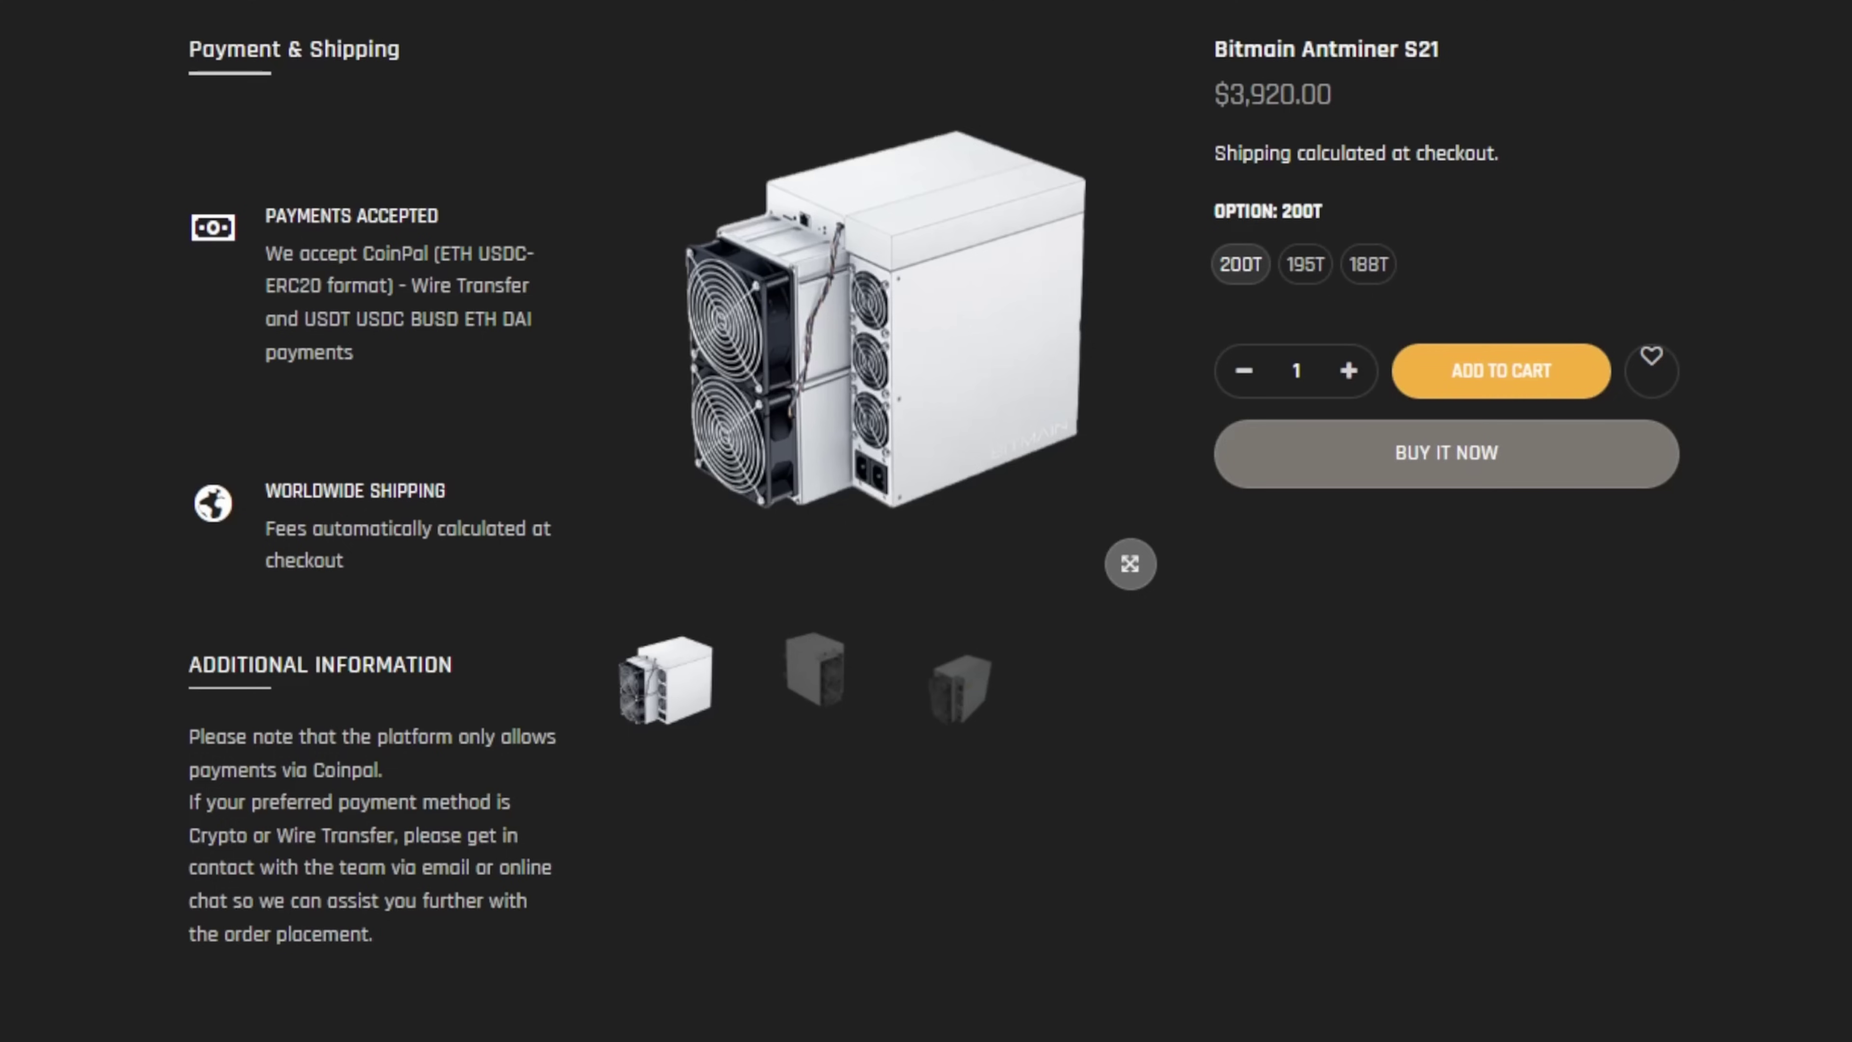
Step: Try the 195T option ($3,700.00), then settle on the 188T option ($3,520.00)
{"action": "left_click", "coordinate": [1306, 267]}
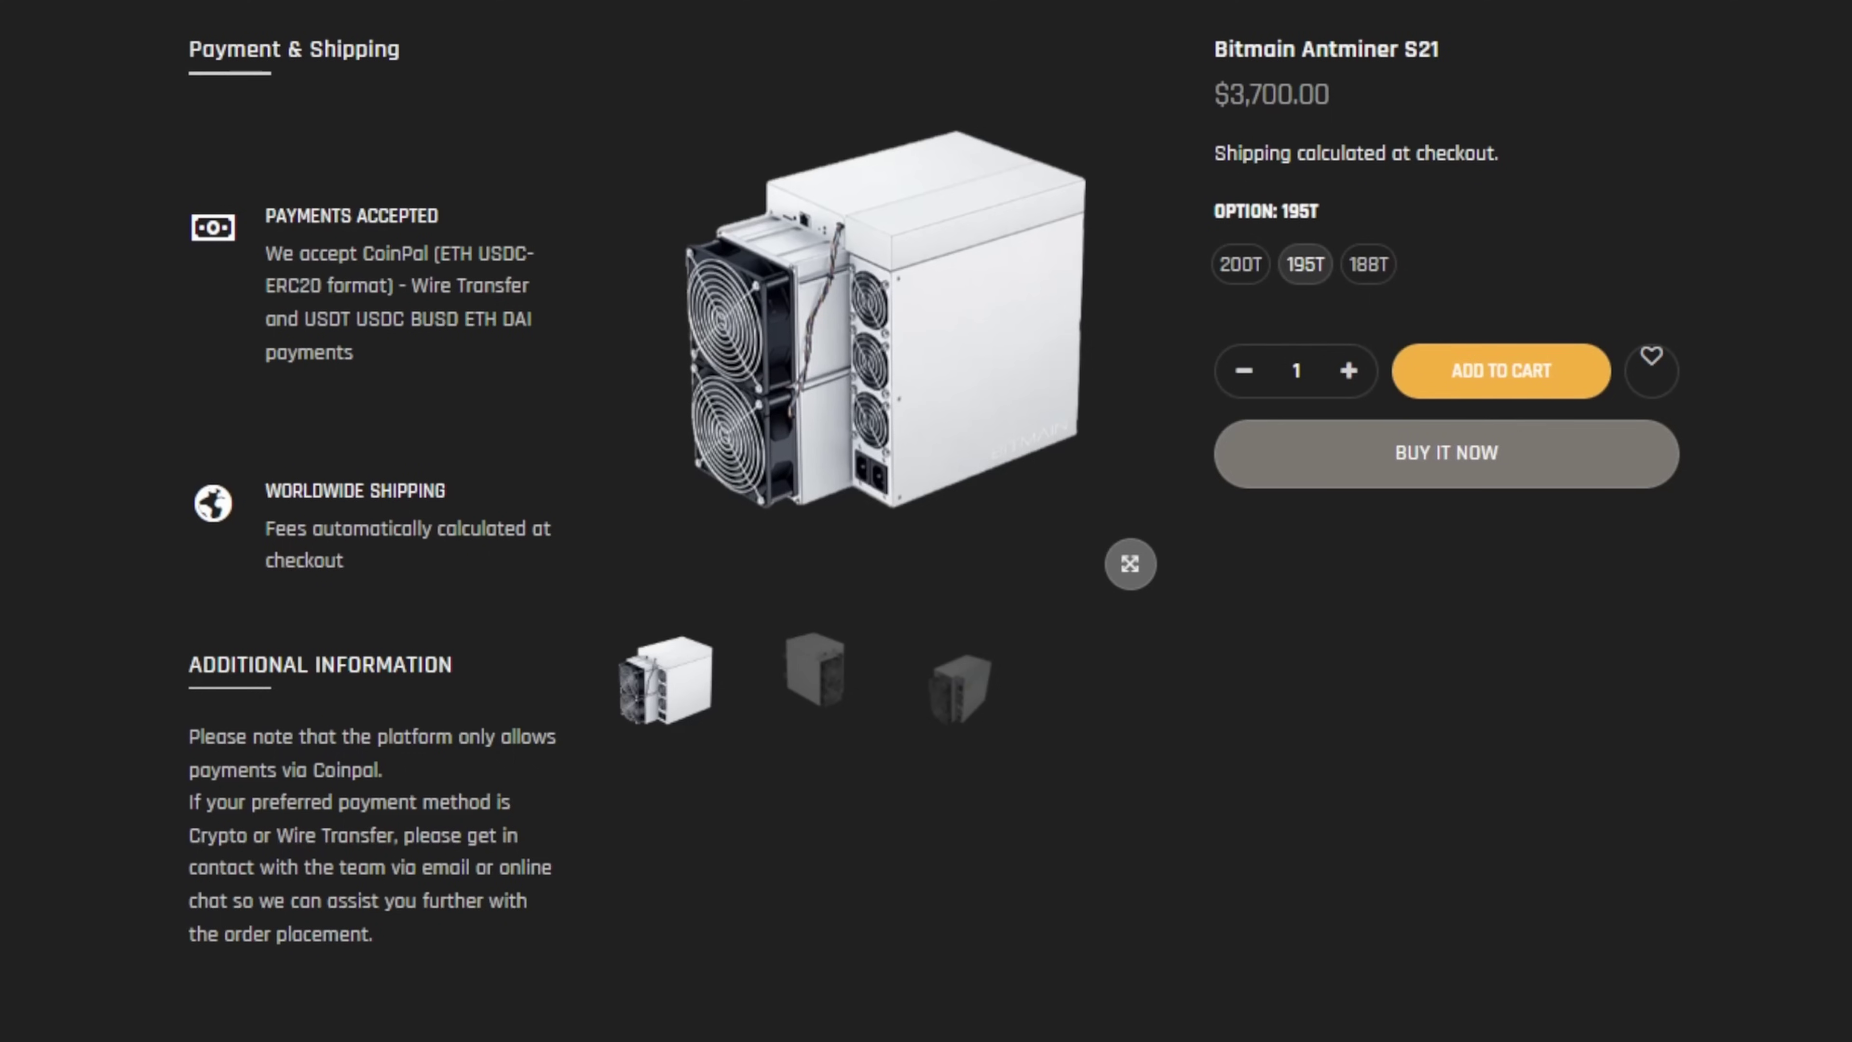
{"action": "left_click", "coordinate": [1369, 266]}
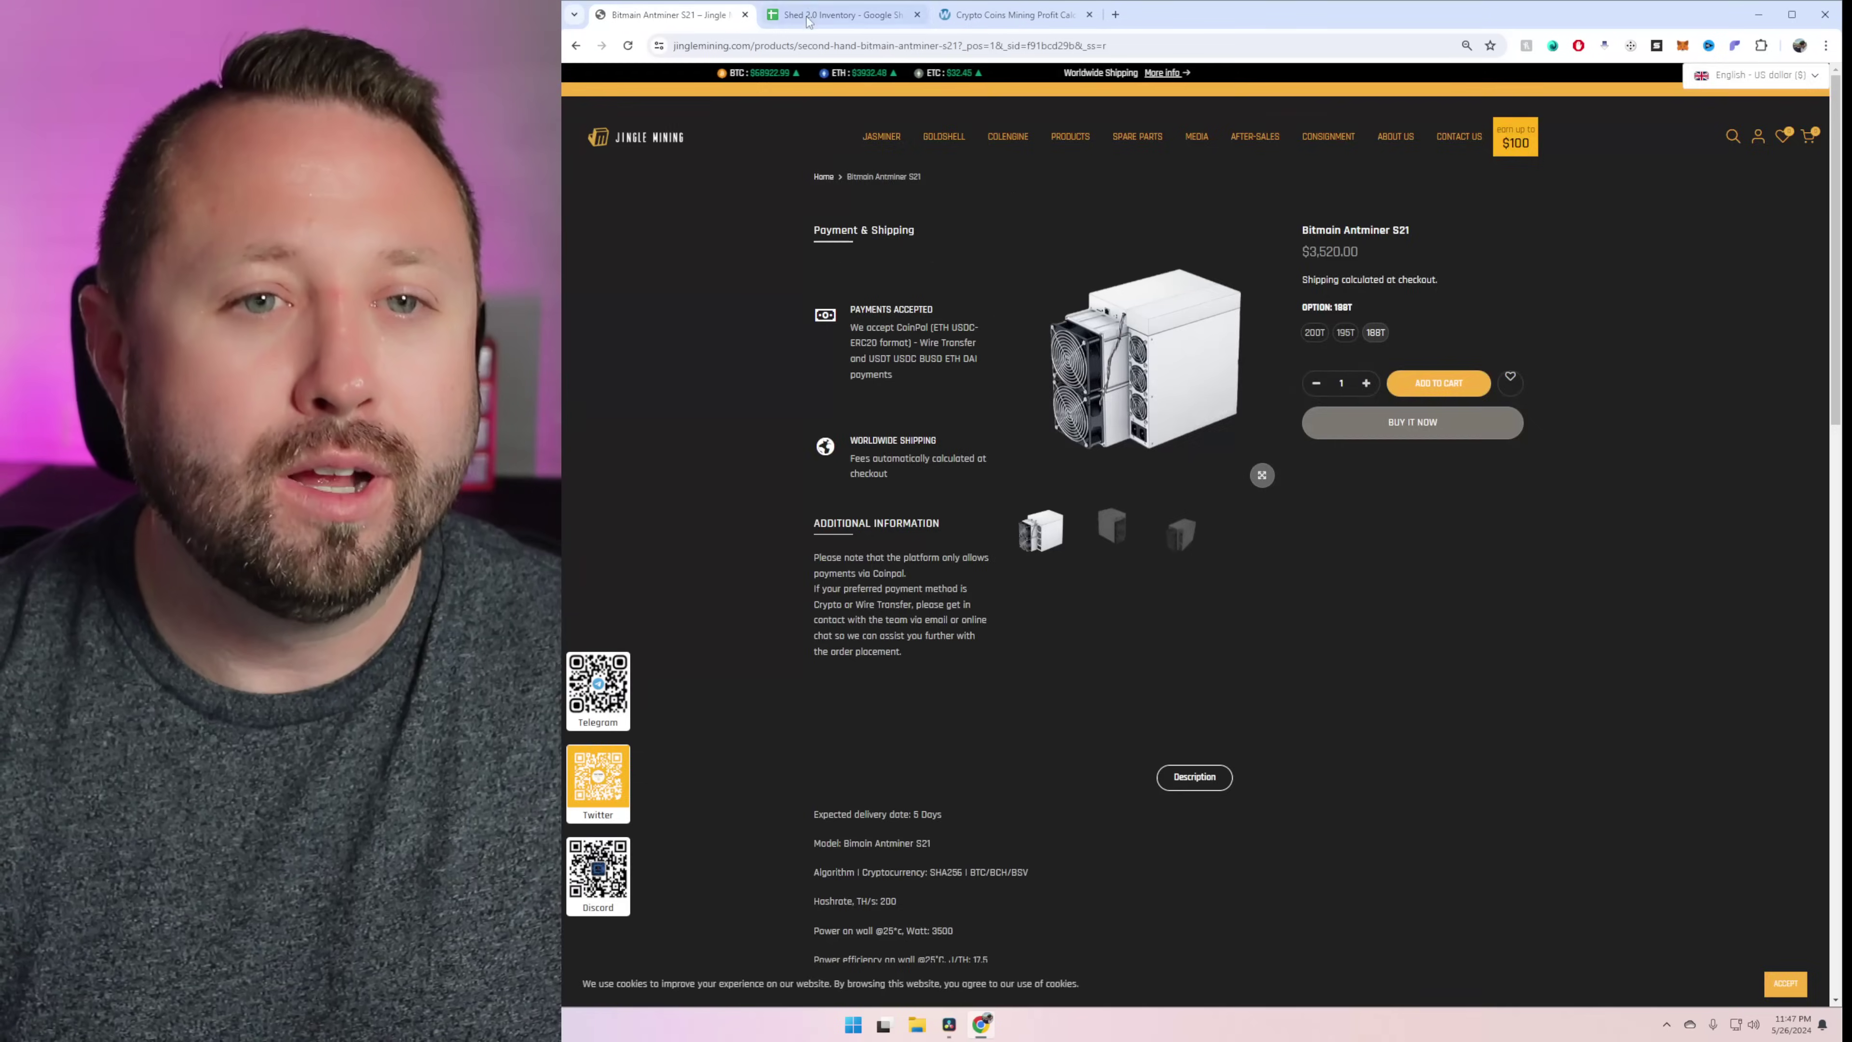
Step: Show the Bitmain S21 200TH sheet: Low Power 156 at 2522 W, Normal 197 at 3535 W
{"action": "left_click", "coordinate": [808, 16]}
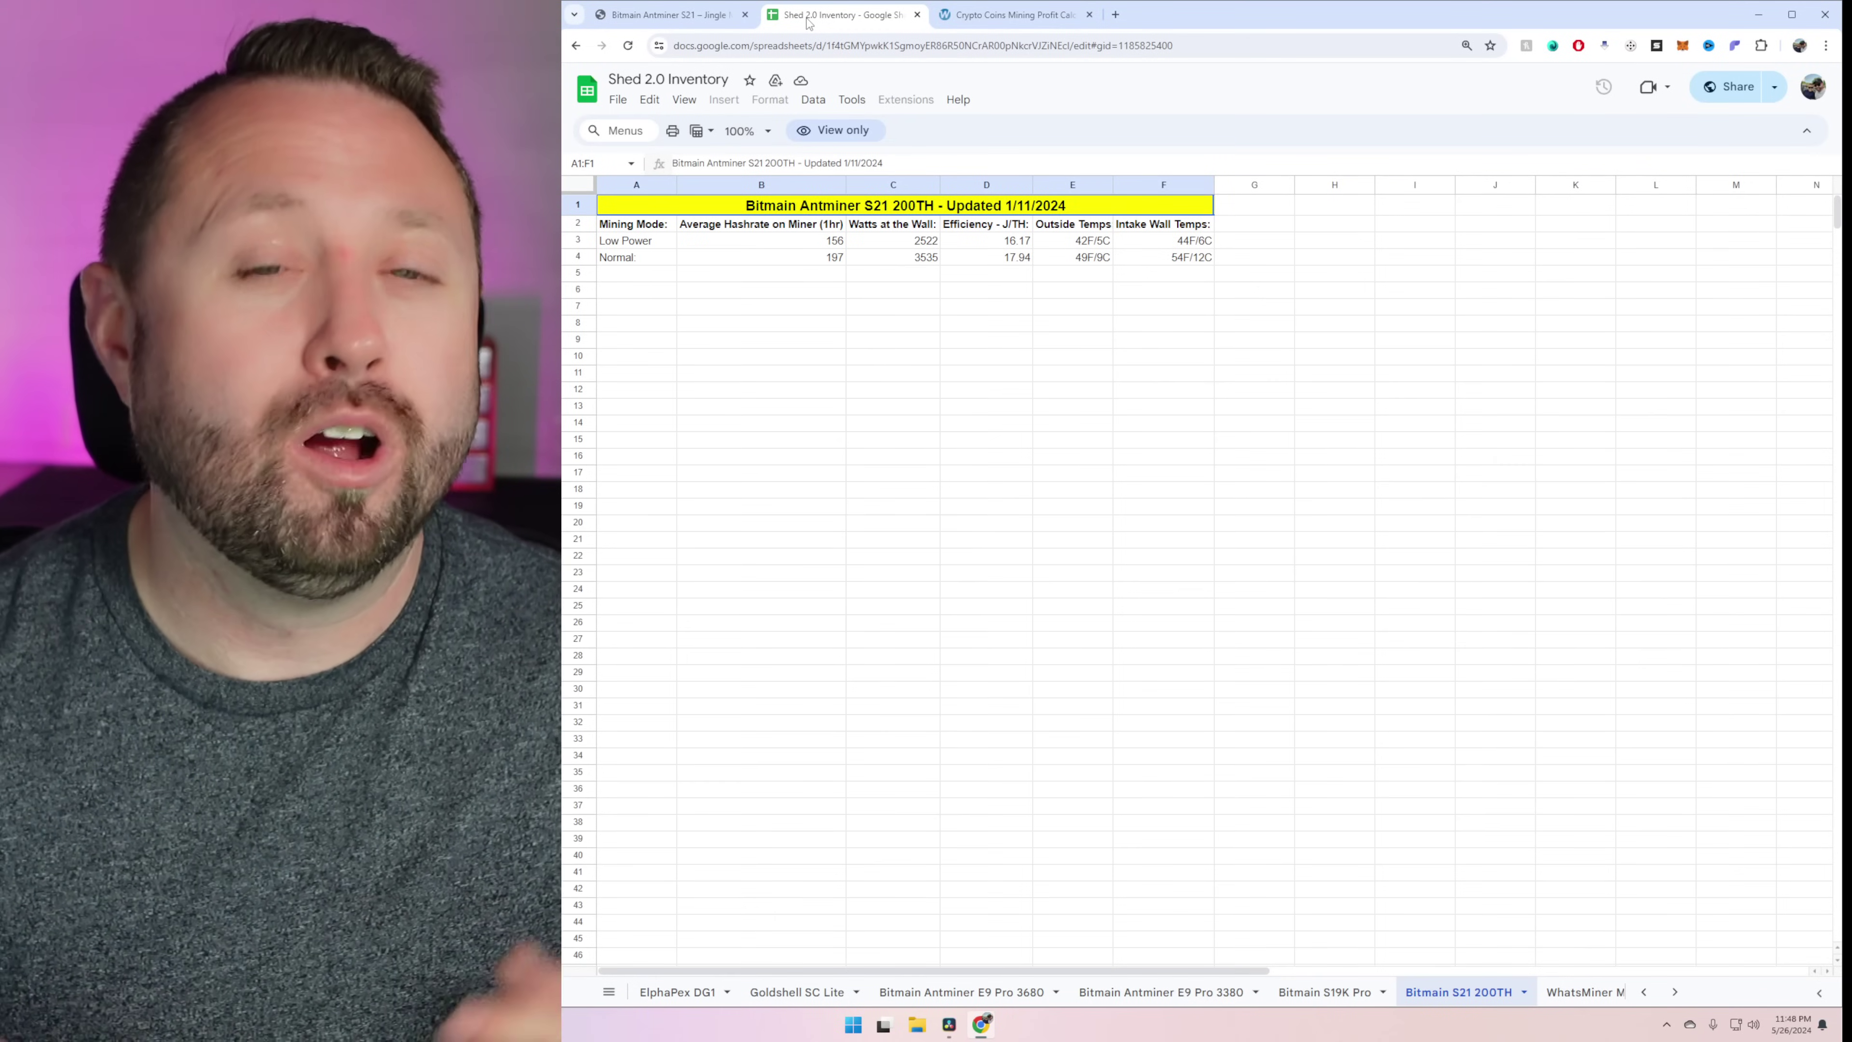
Step: Recalculate Bitcoin profit at 197 Th/s and 3535 W, then select the 0.004547 monthly reward
{"action": "left_click", "coordinate": [1020, 15]}
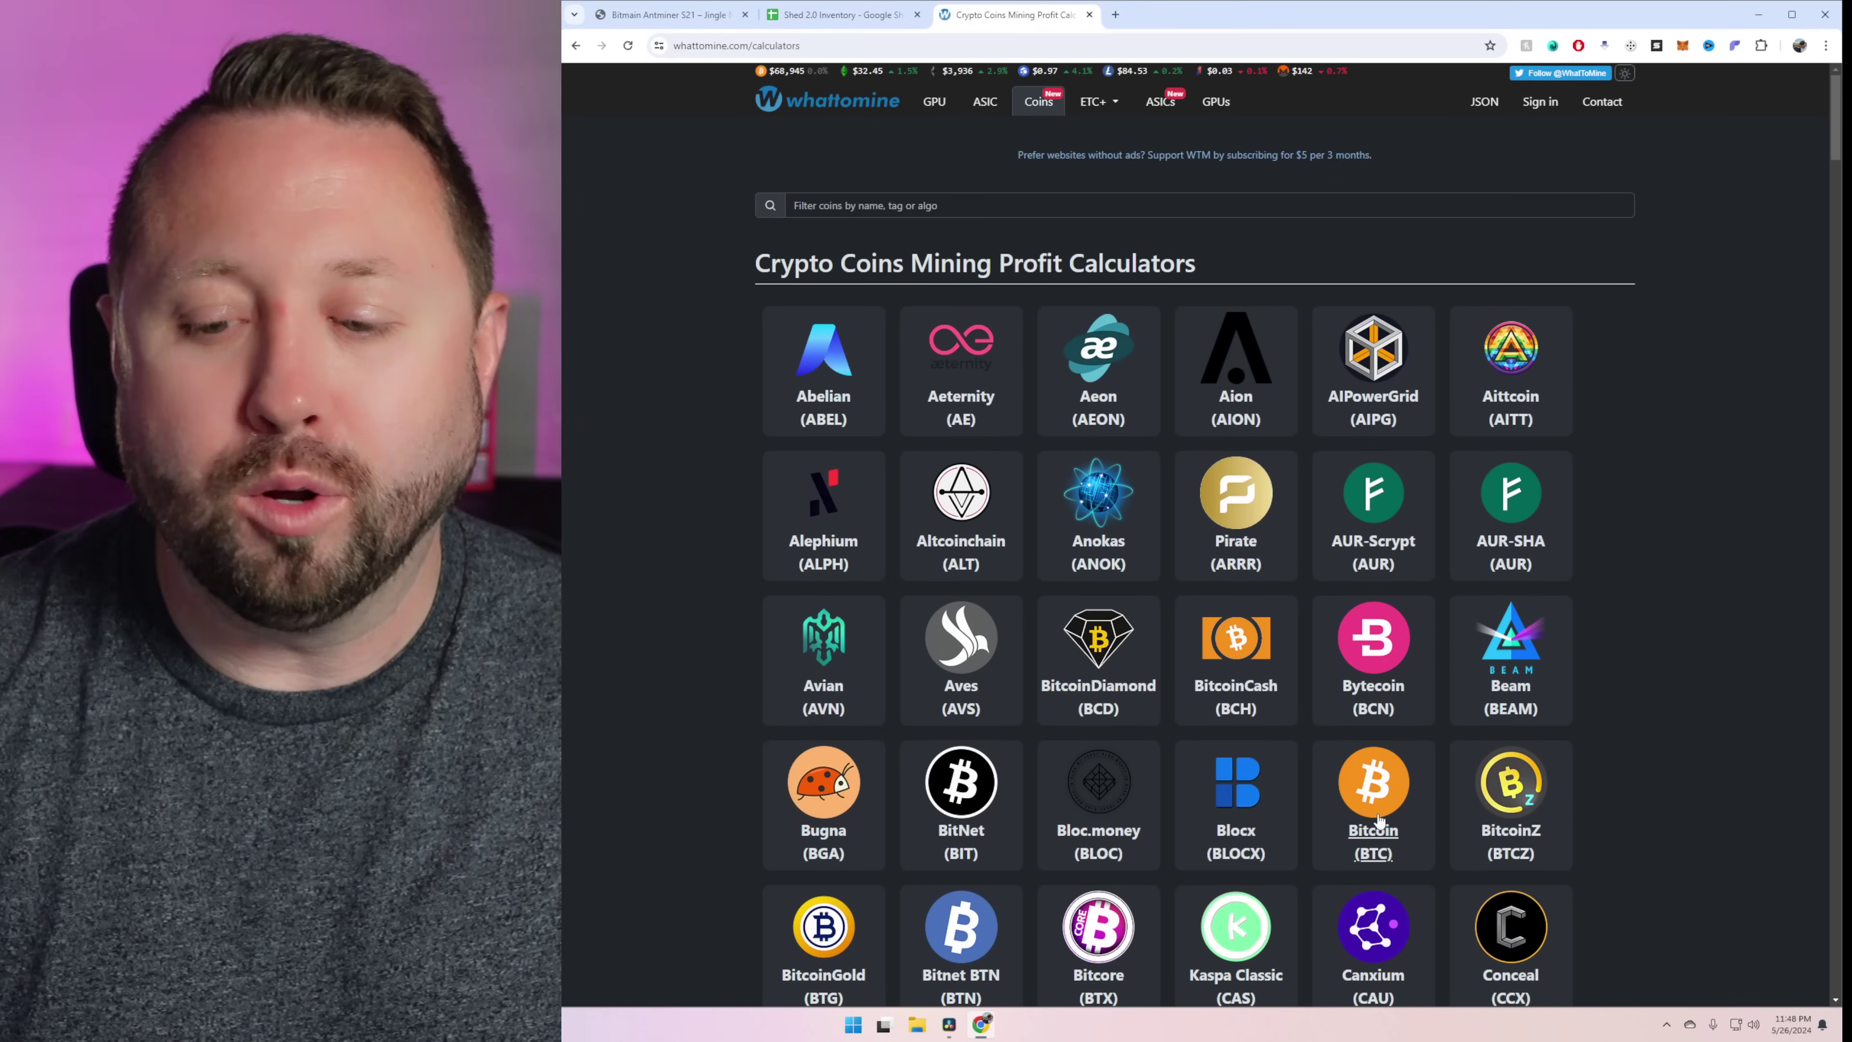
{"action": "left_click", "coordinate": [1374, 835]}
{"action": "double_click", "coordinate": [1085, 261]}
{"action": "type", "text": "197"}
{"action": "key", "text": "Tab"}
{"action": "type", "text": "3535"}
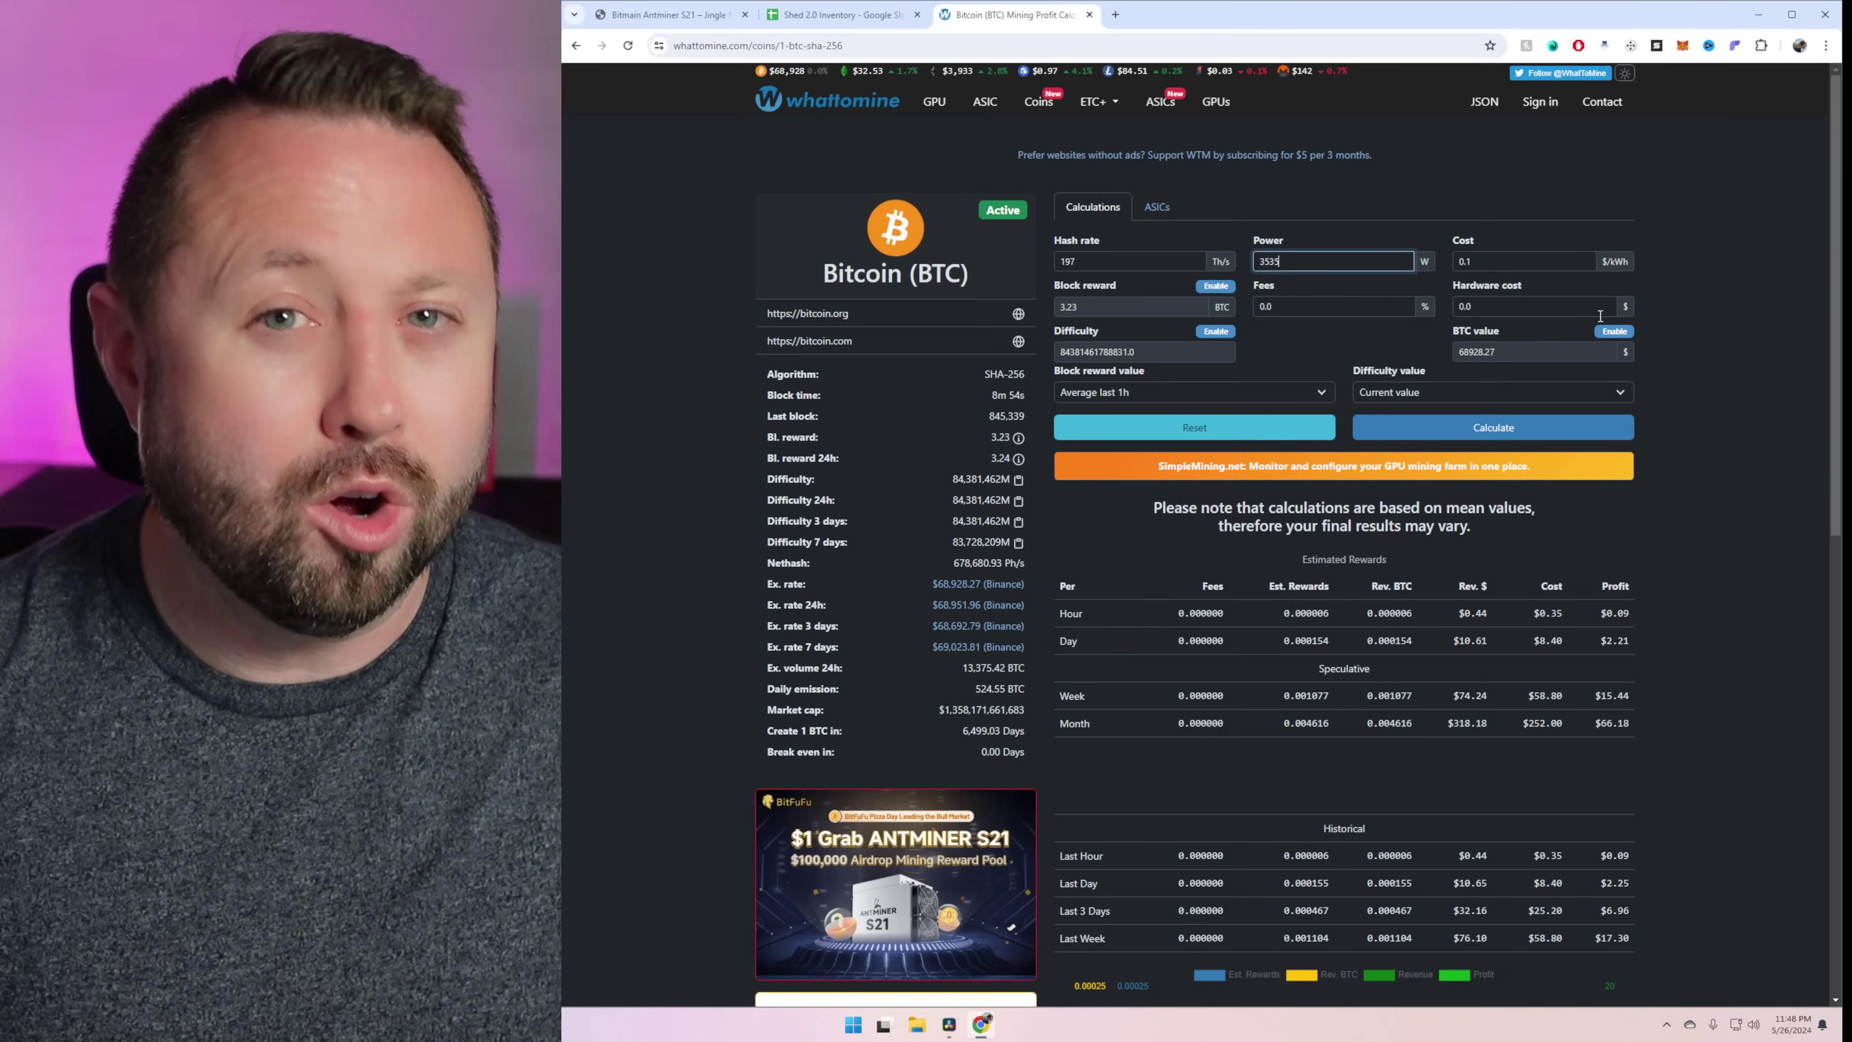
{"action": "left_click", "coordinate": [1505, 437]}
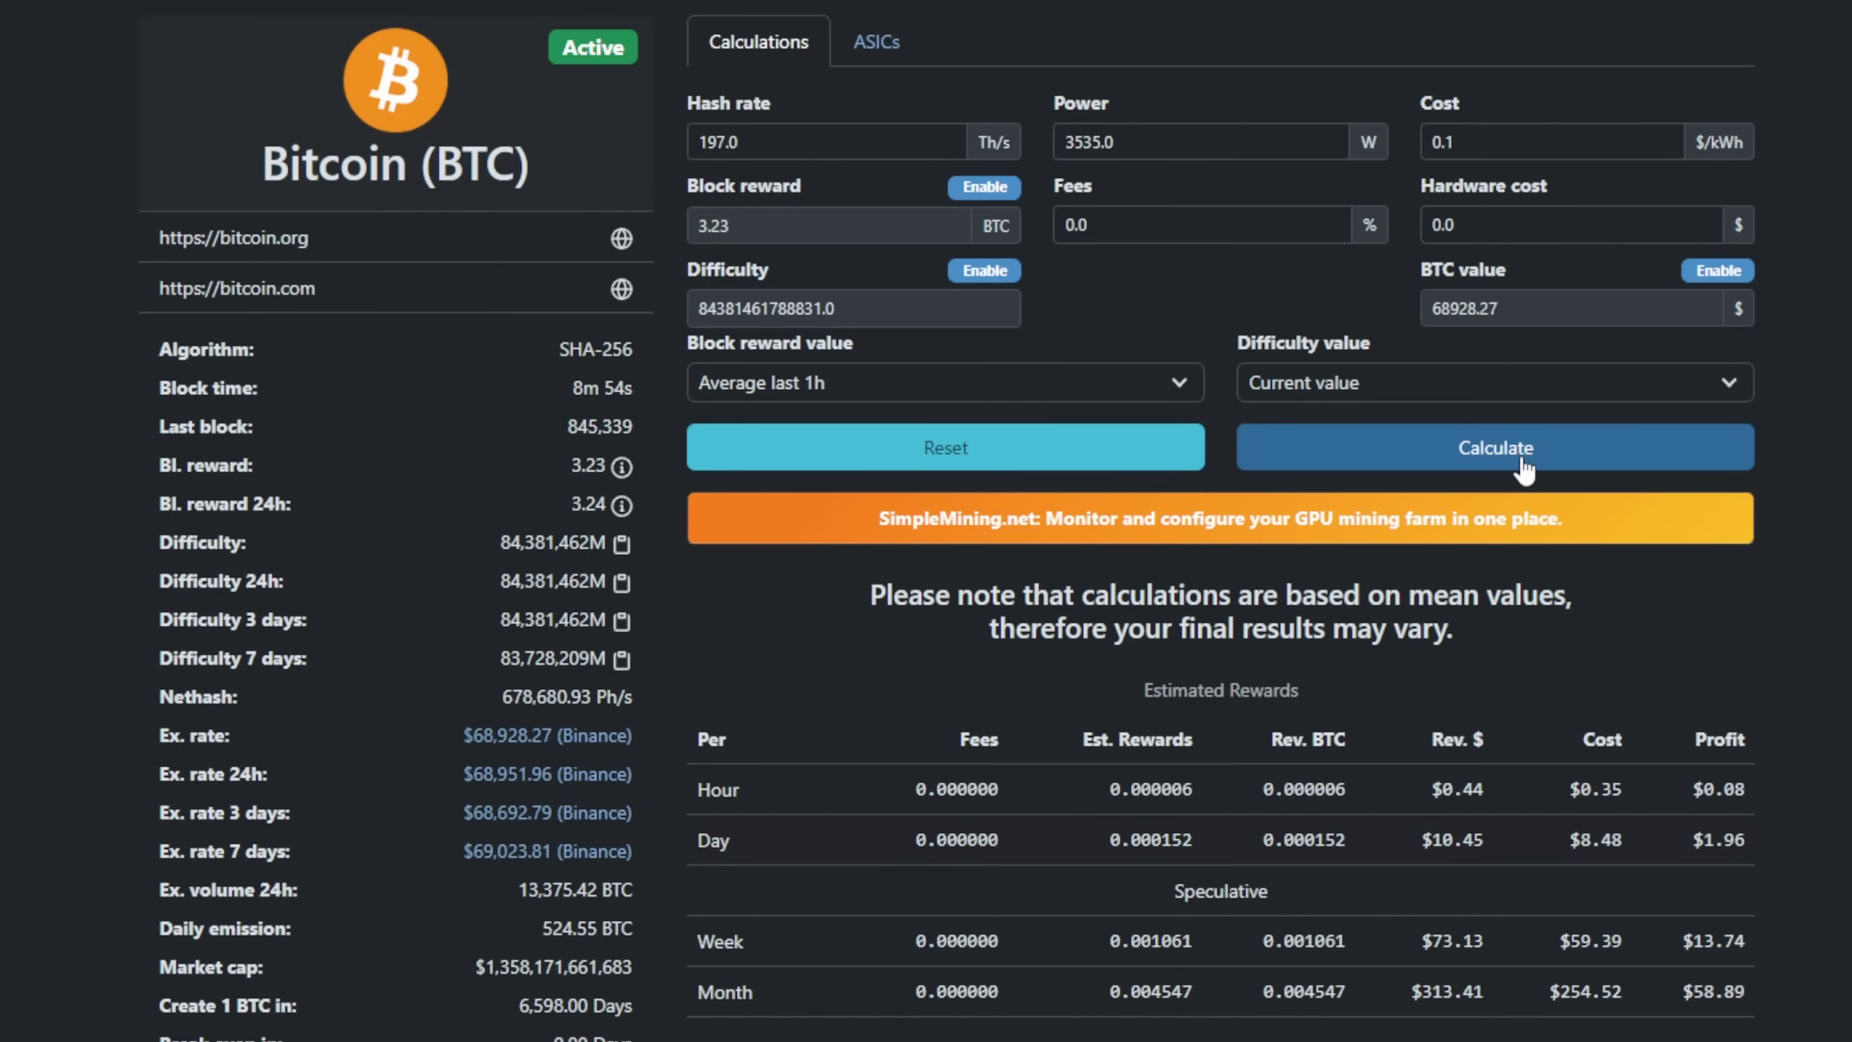
{"action": "left_click_drag", "start_coordinate": [1102, 1005], "coordinate": [1196, 1015]}
{"action": "key", "text": "ctrl+c"}
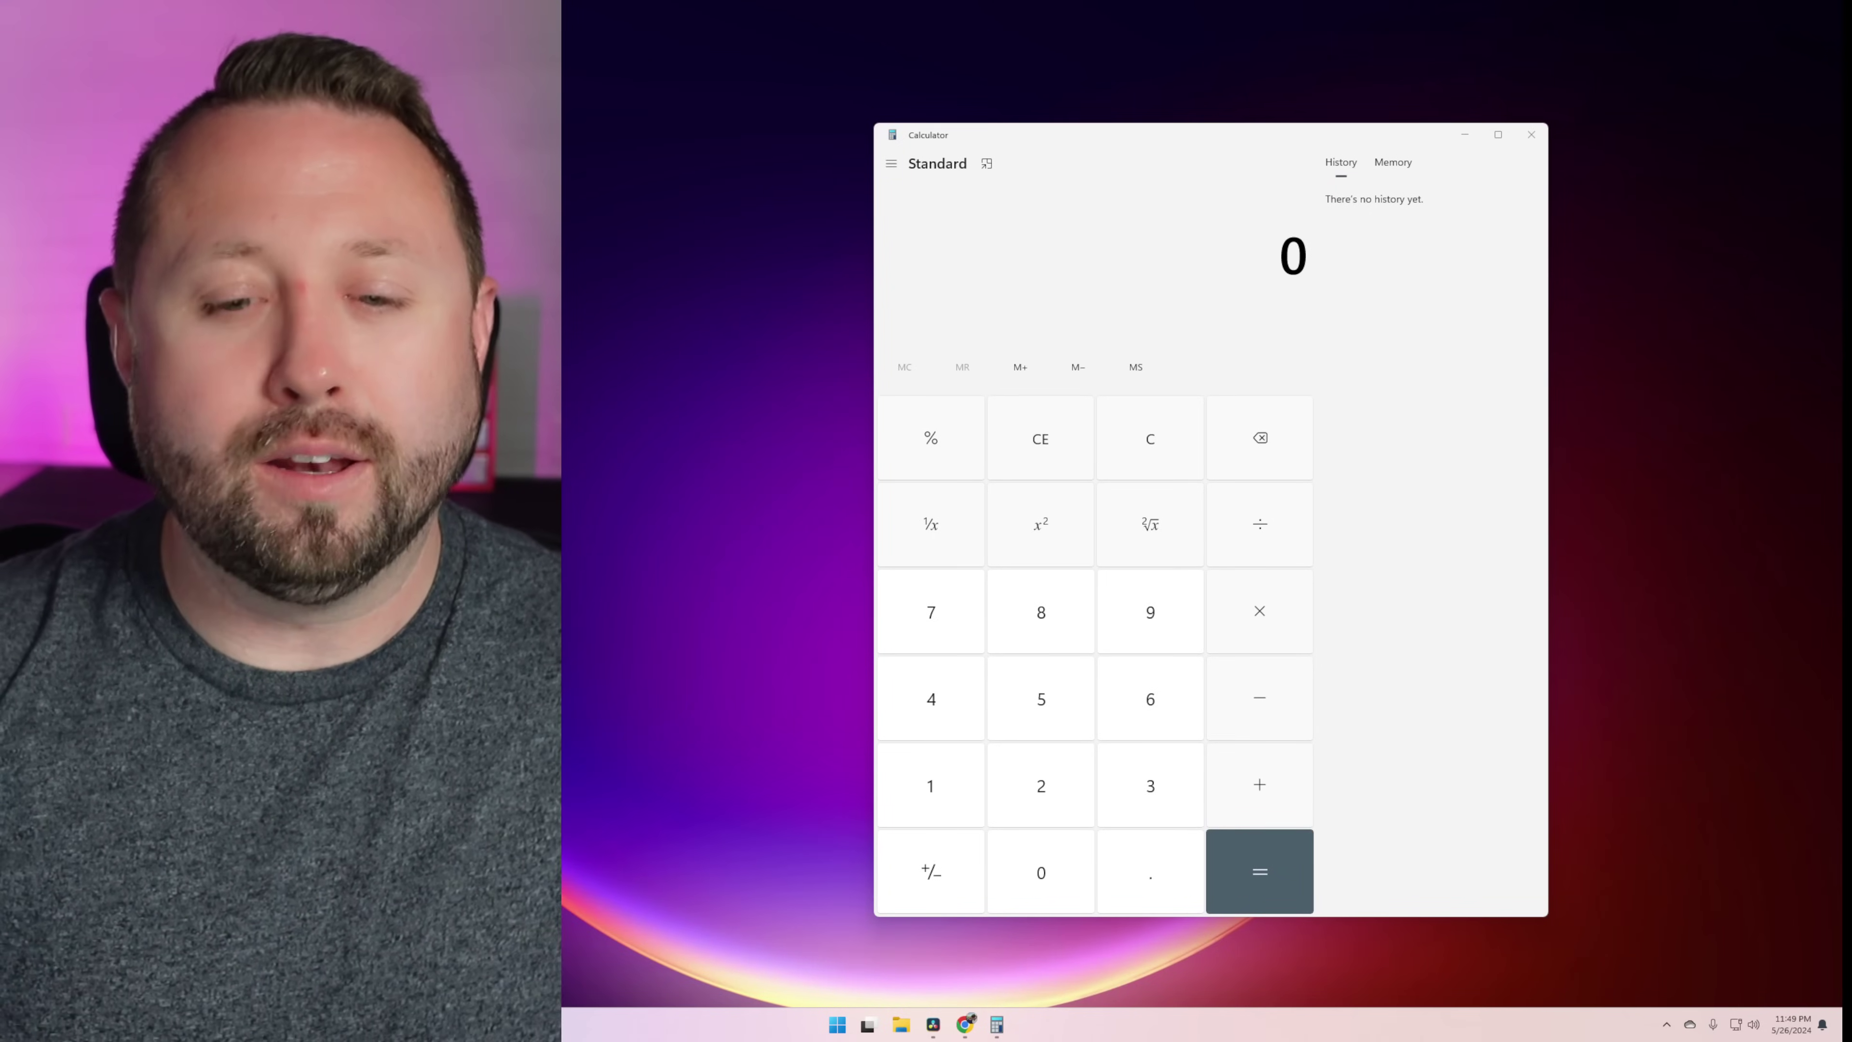
Step: Divide 1 by the pasted 0.004547 monthly reward
{"action": "left_click", "coordinate": [931, 785]}
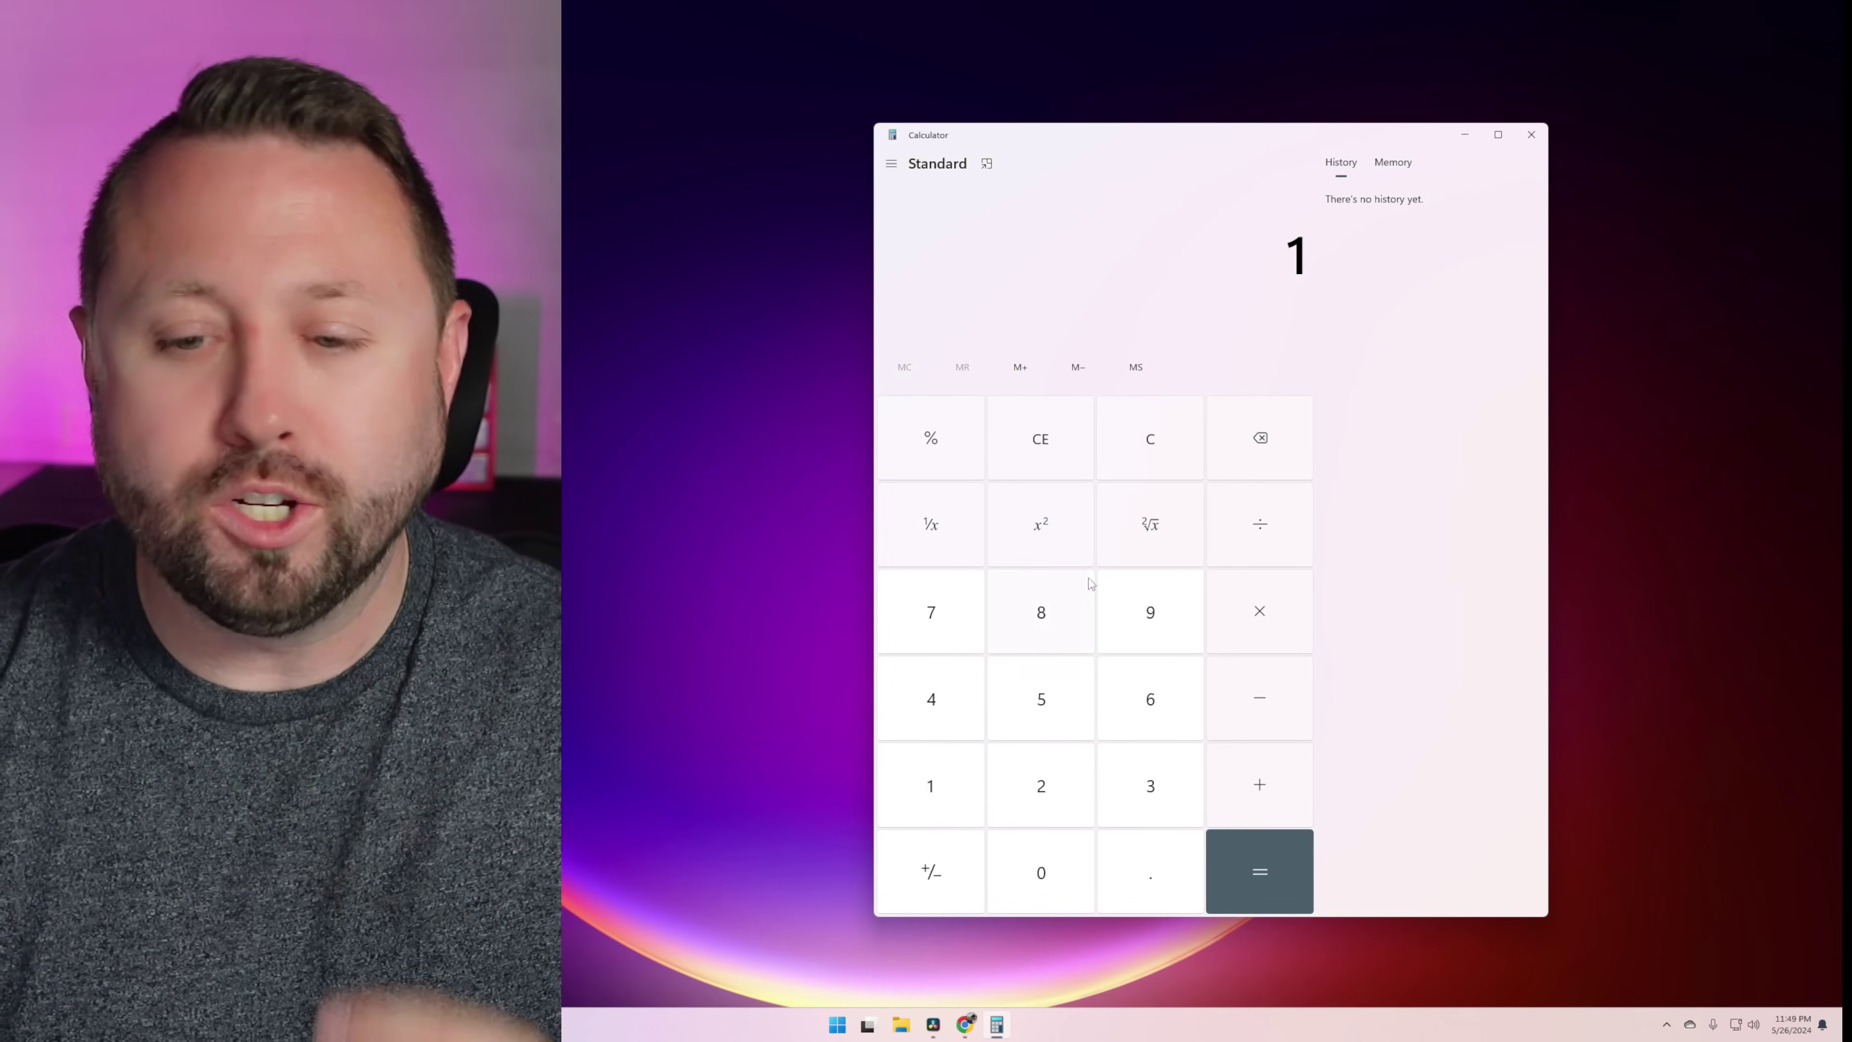
{"action": "left_click", "coordinate": [1260, 528]}
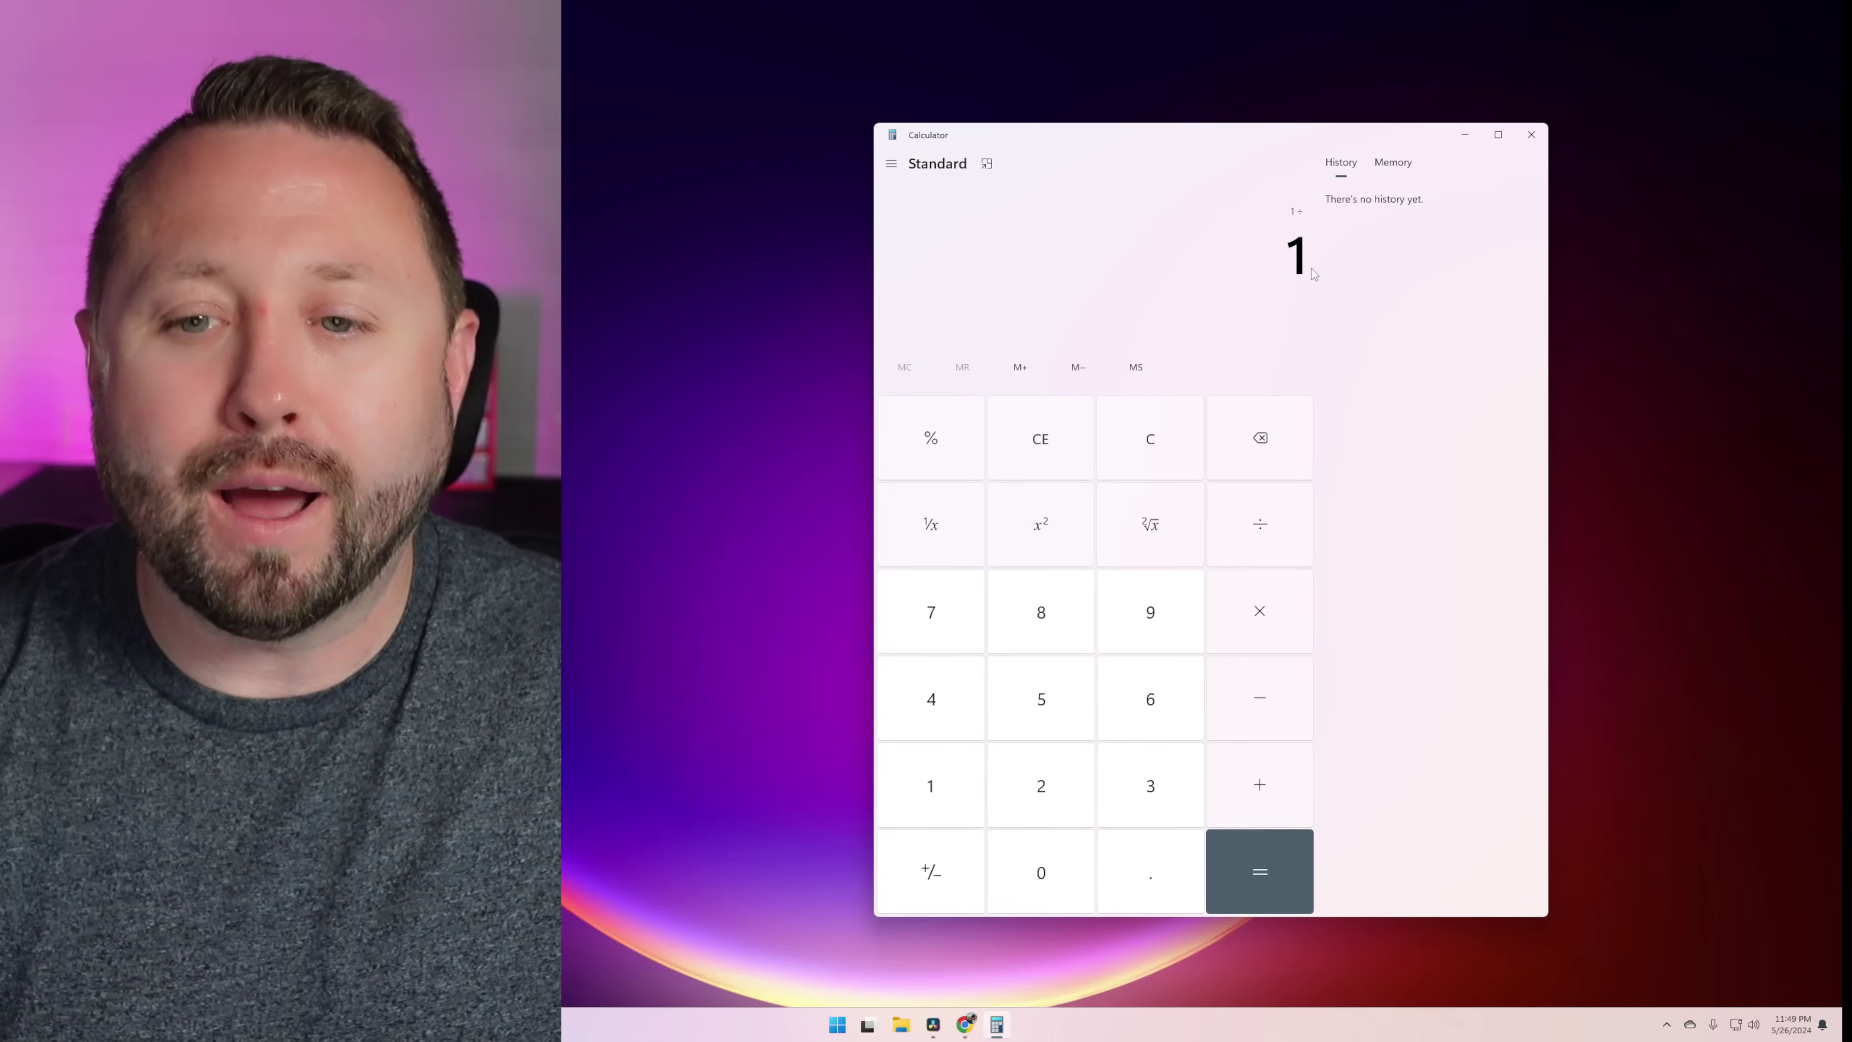
{"action": "key", "text": "ctrl+v"}
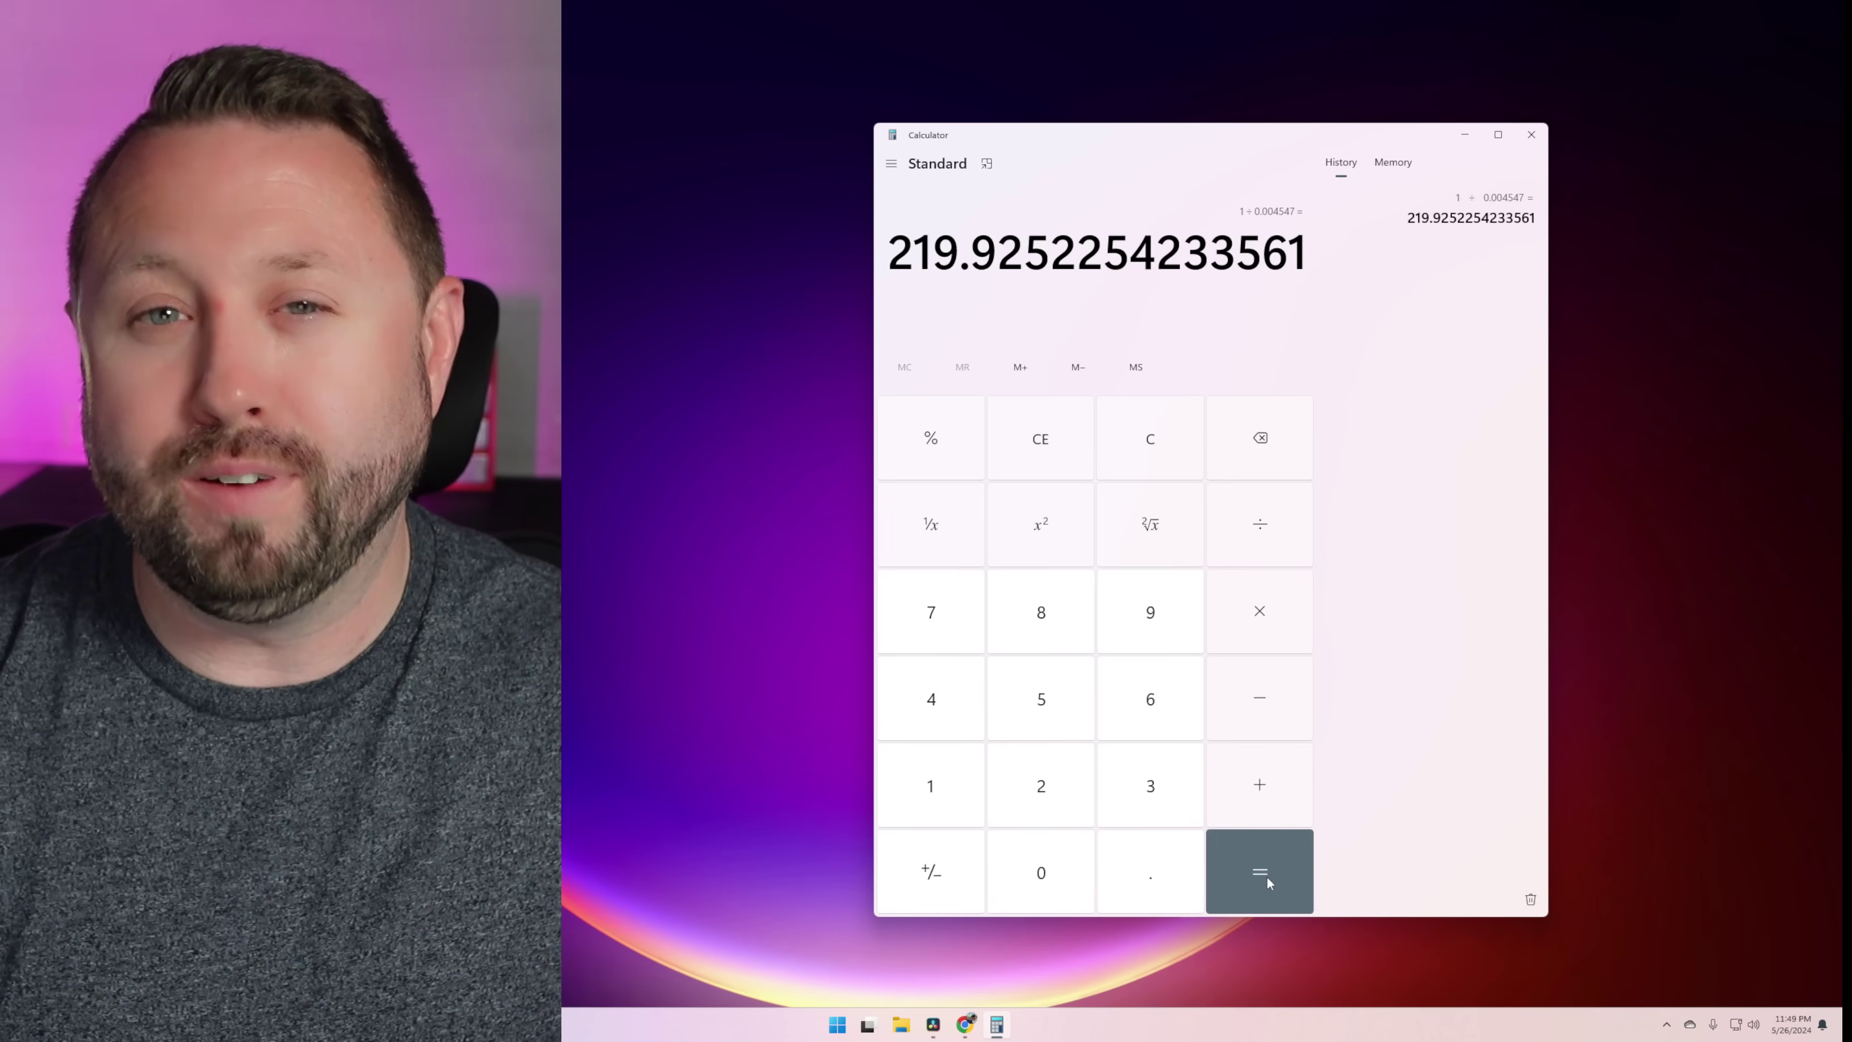
Step: Multiply 219.9252254233561 months by 30 to get 6,597.756762700682 days
{"action": "left_click", "coordinate": [1266, 619]}
{"action": "left_click", "coordinate": [1152, 798]}
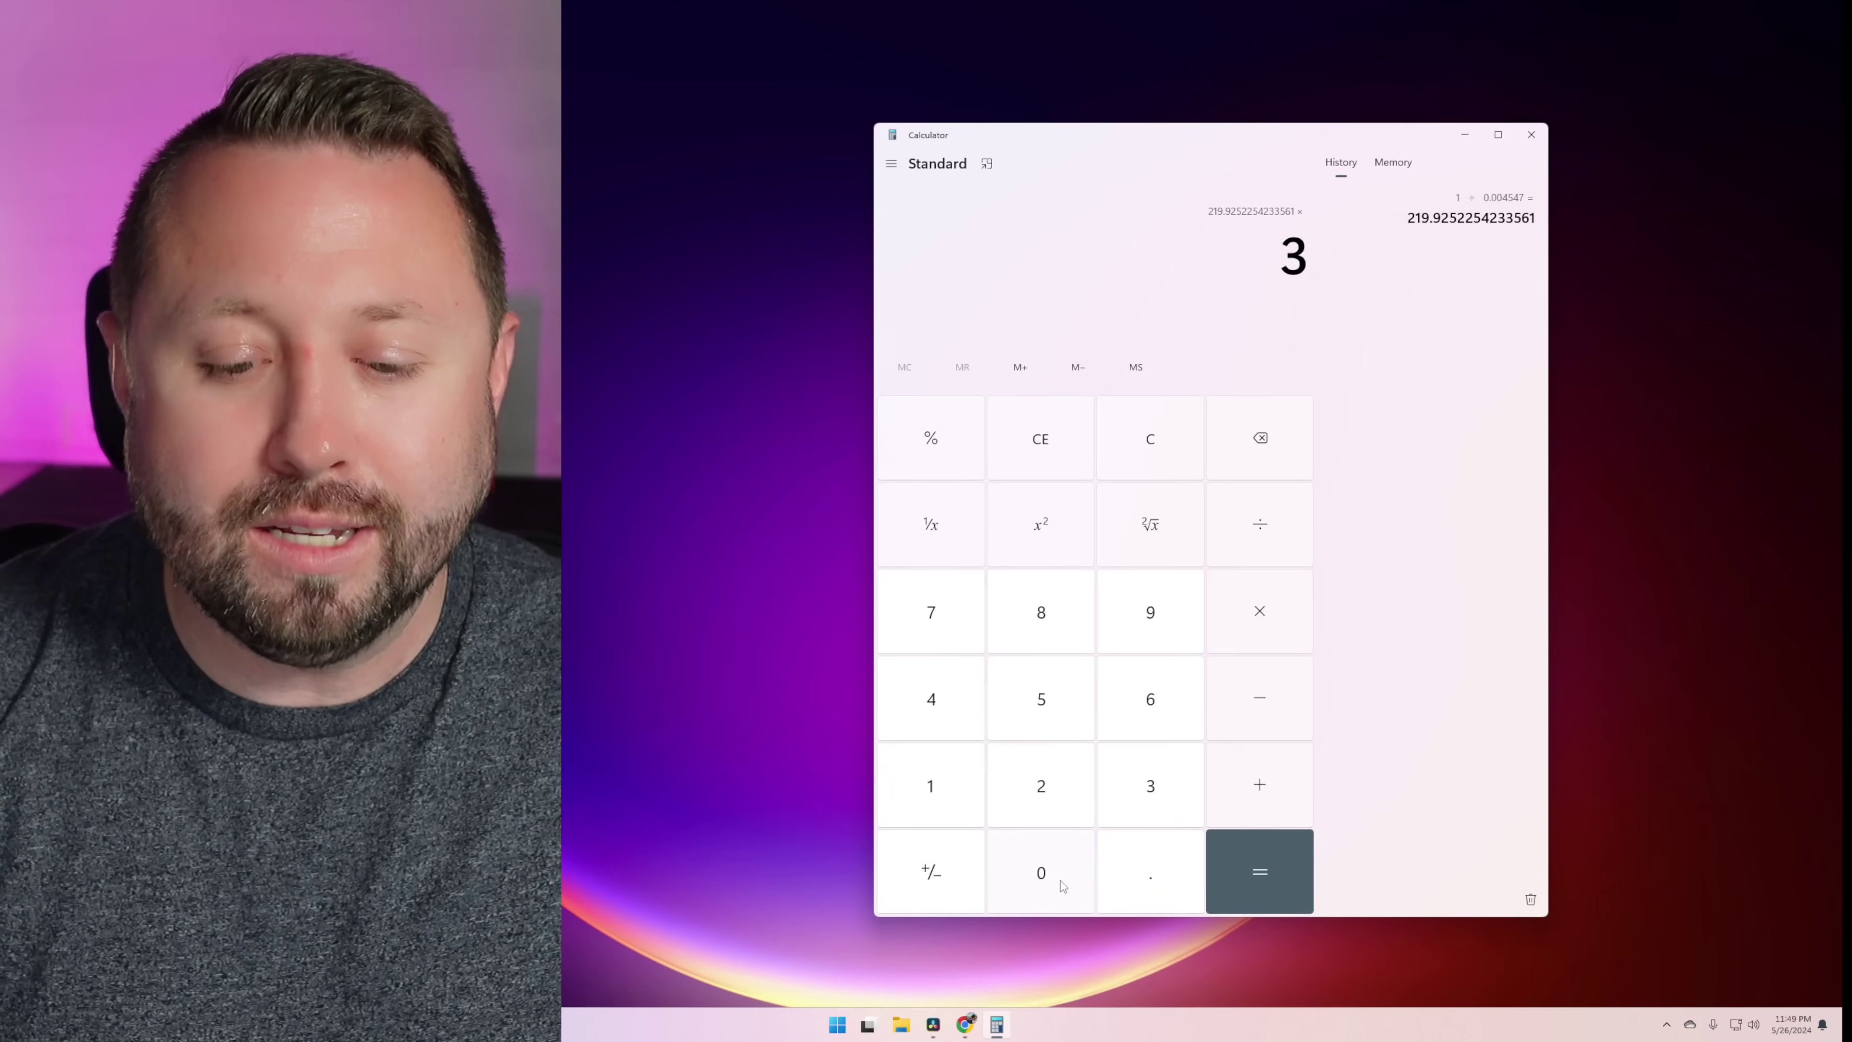
{"action": "left_click", "coordinate": [1063, 884]}
{"action": "left_click", "coordinate": [1273, 880]}
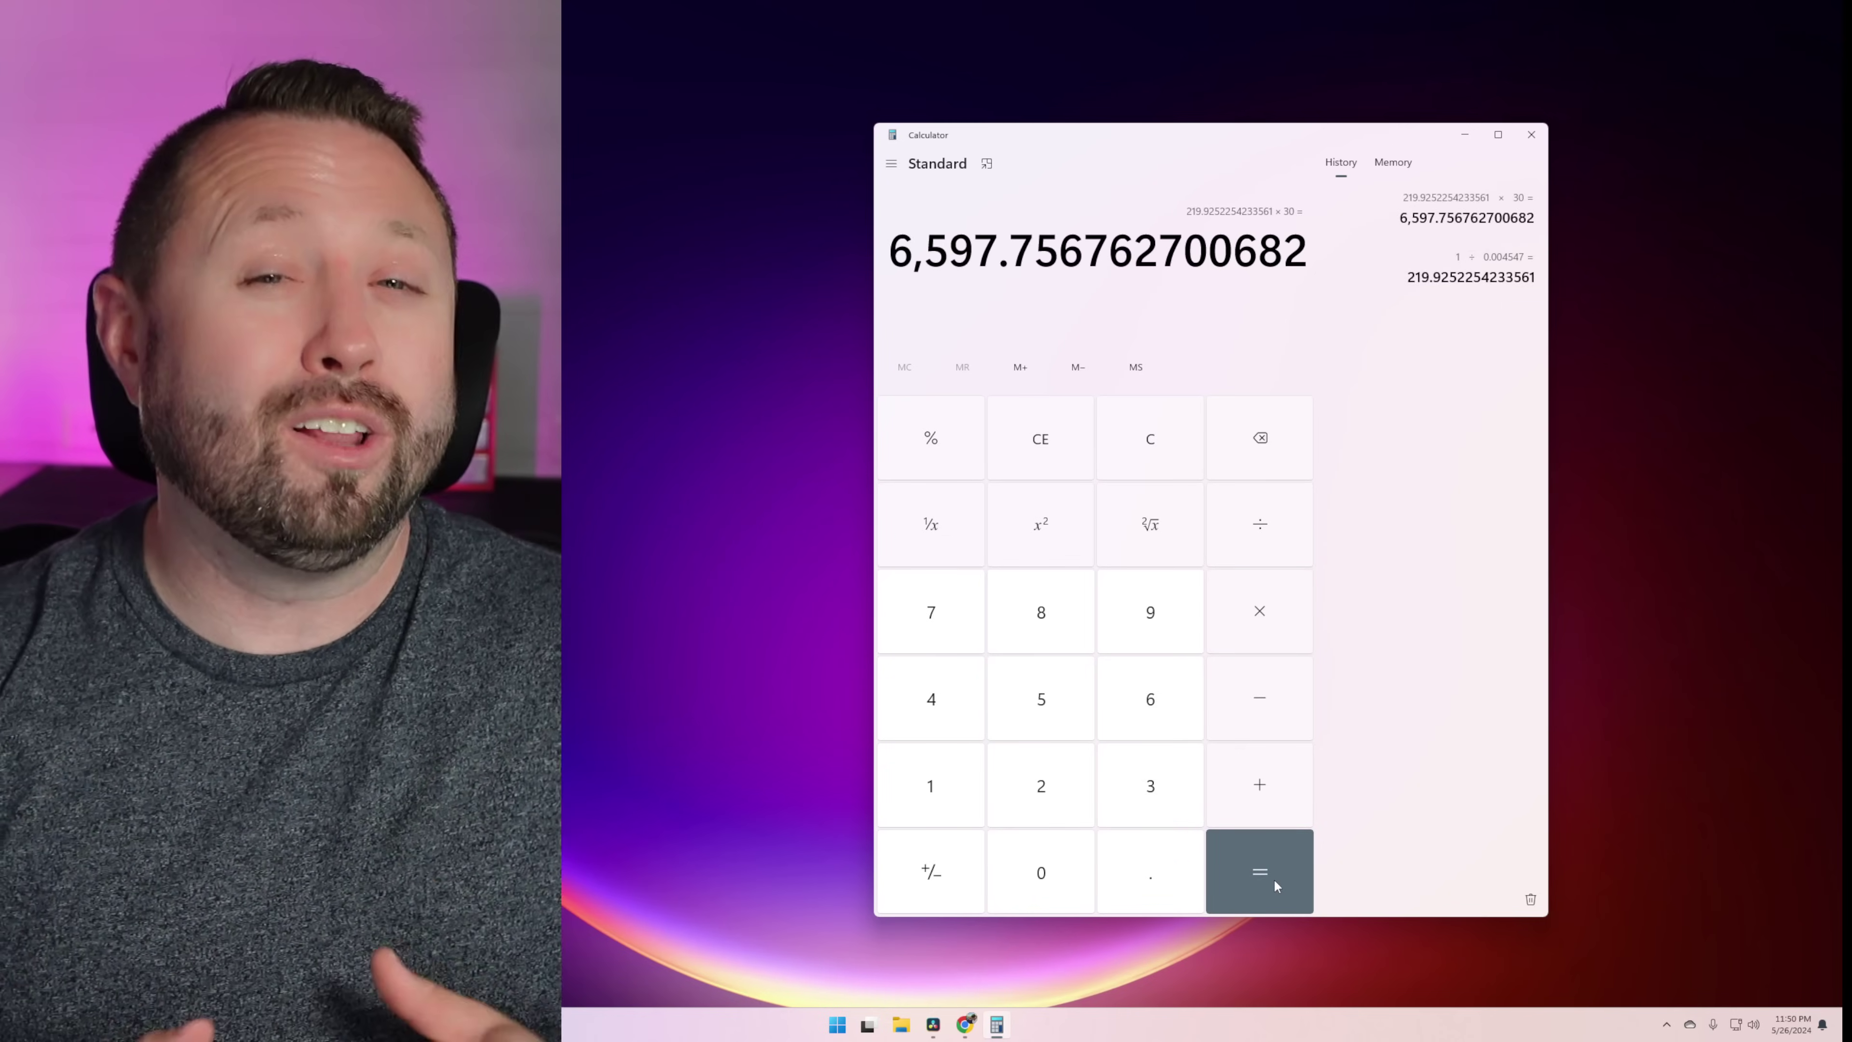